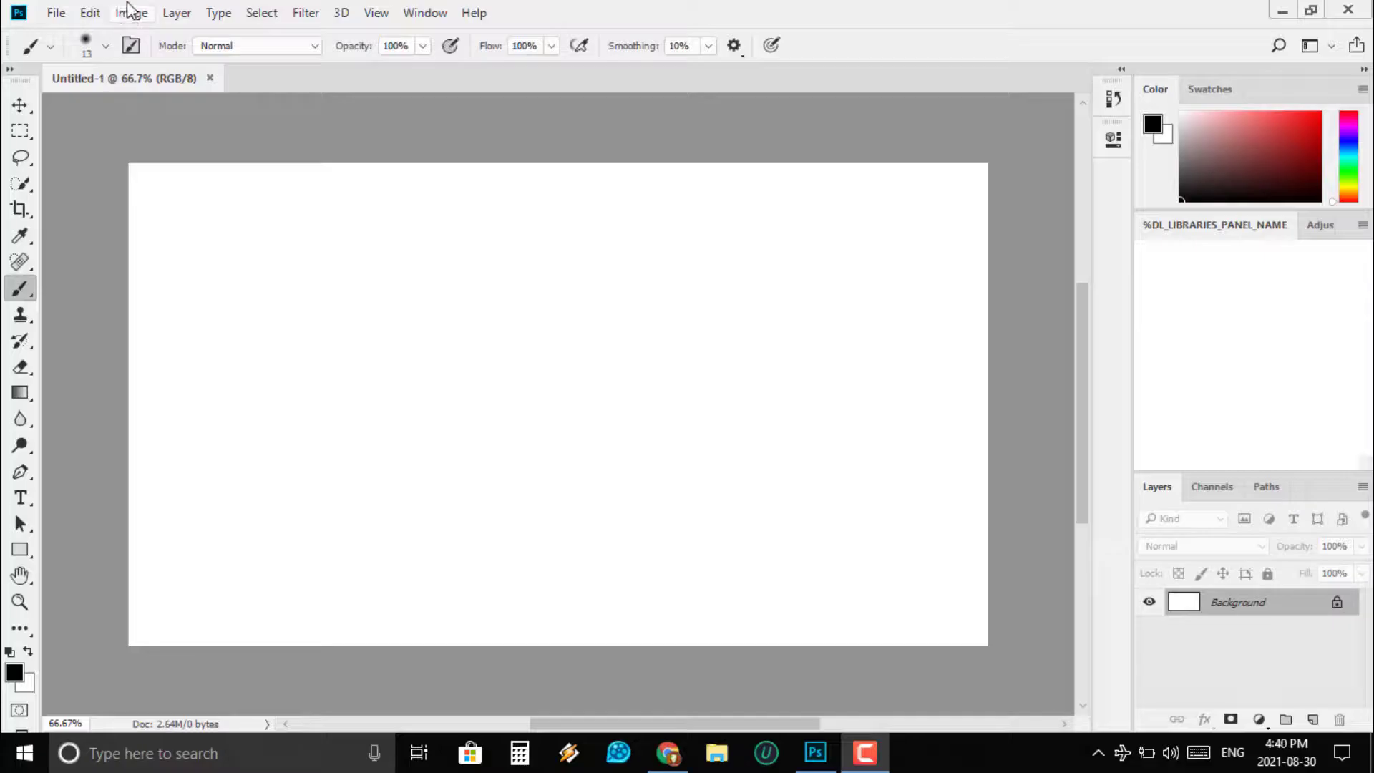
- Open Photoshop's general preferences, try to view the Performance settings, and dismiss the resulting error
click(88, 13)
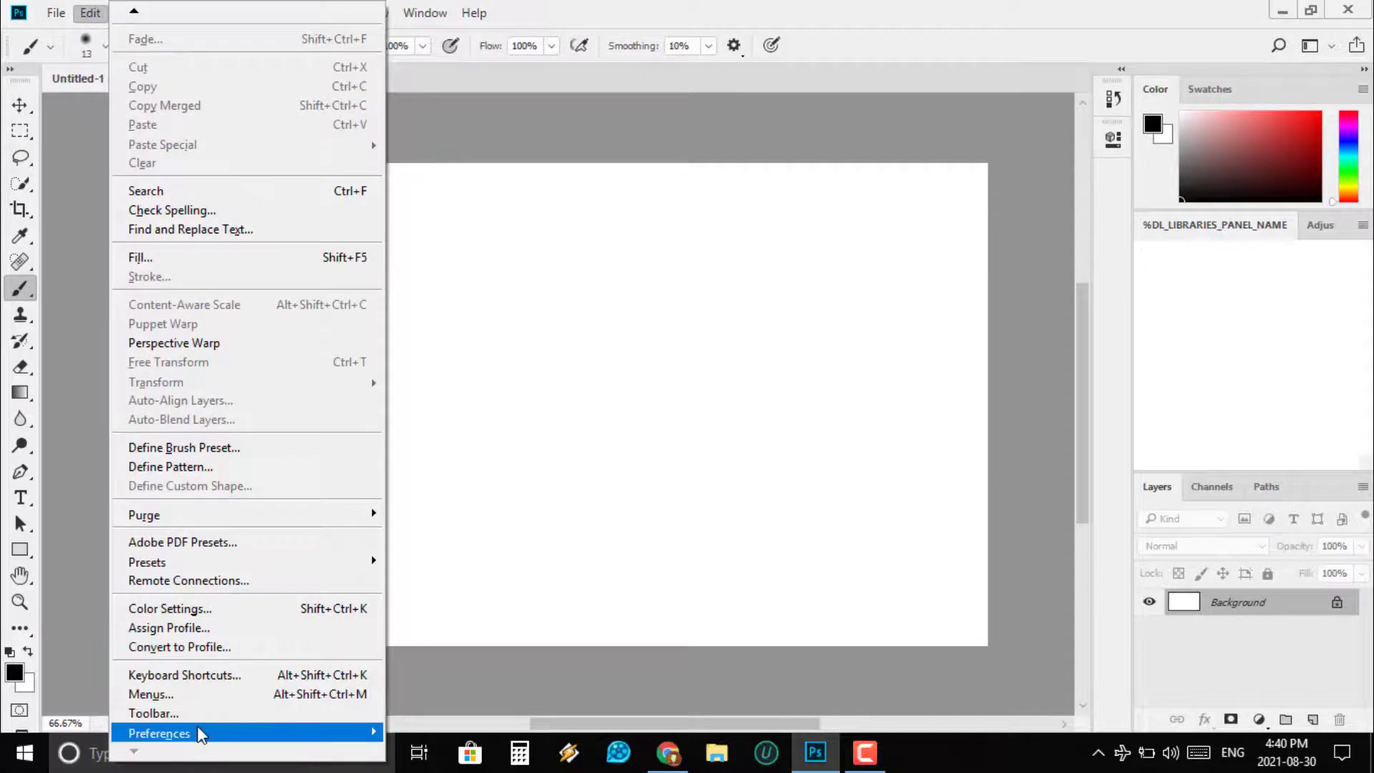
mouse_move(200, 733)
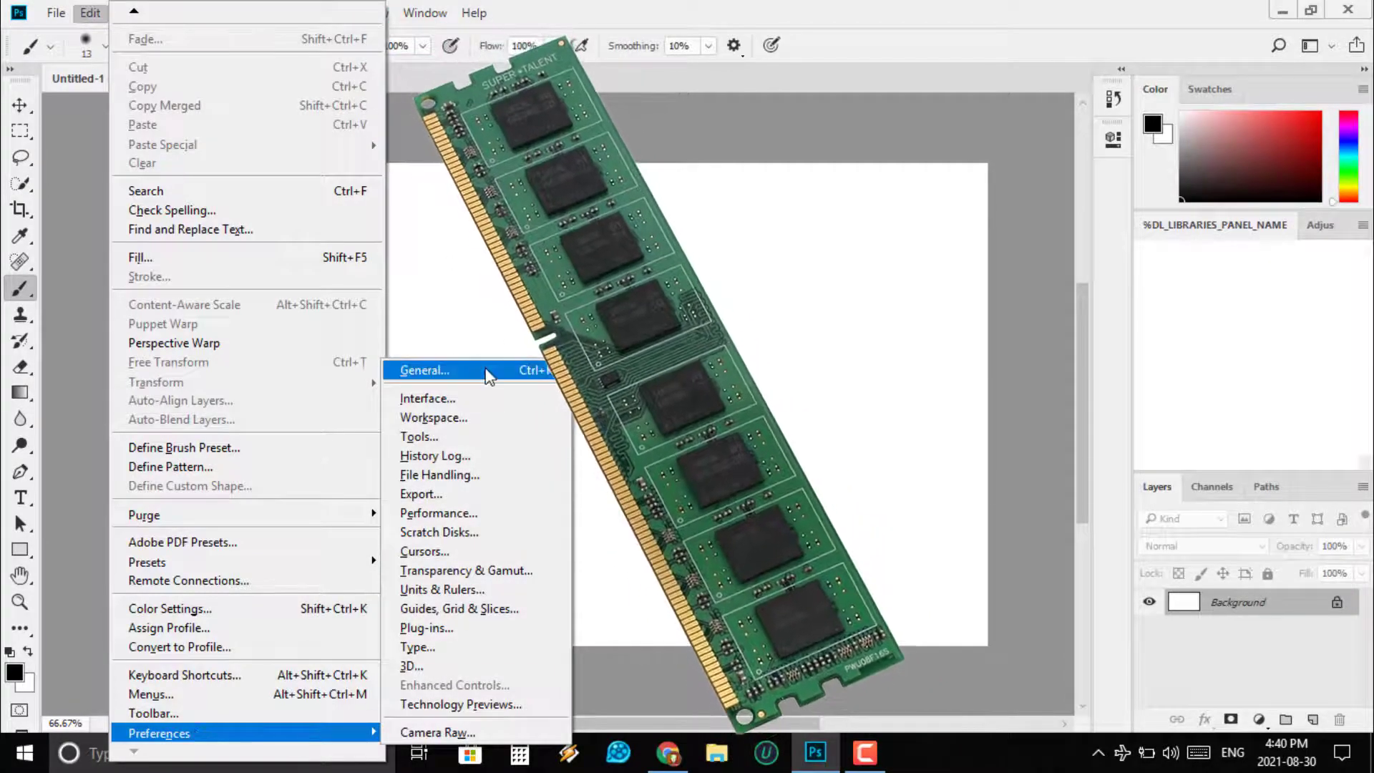
click(487, 371)
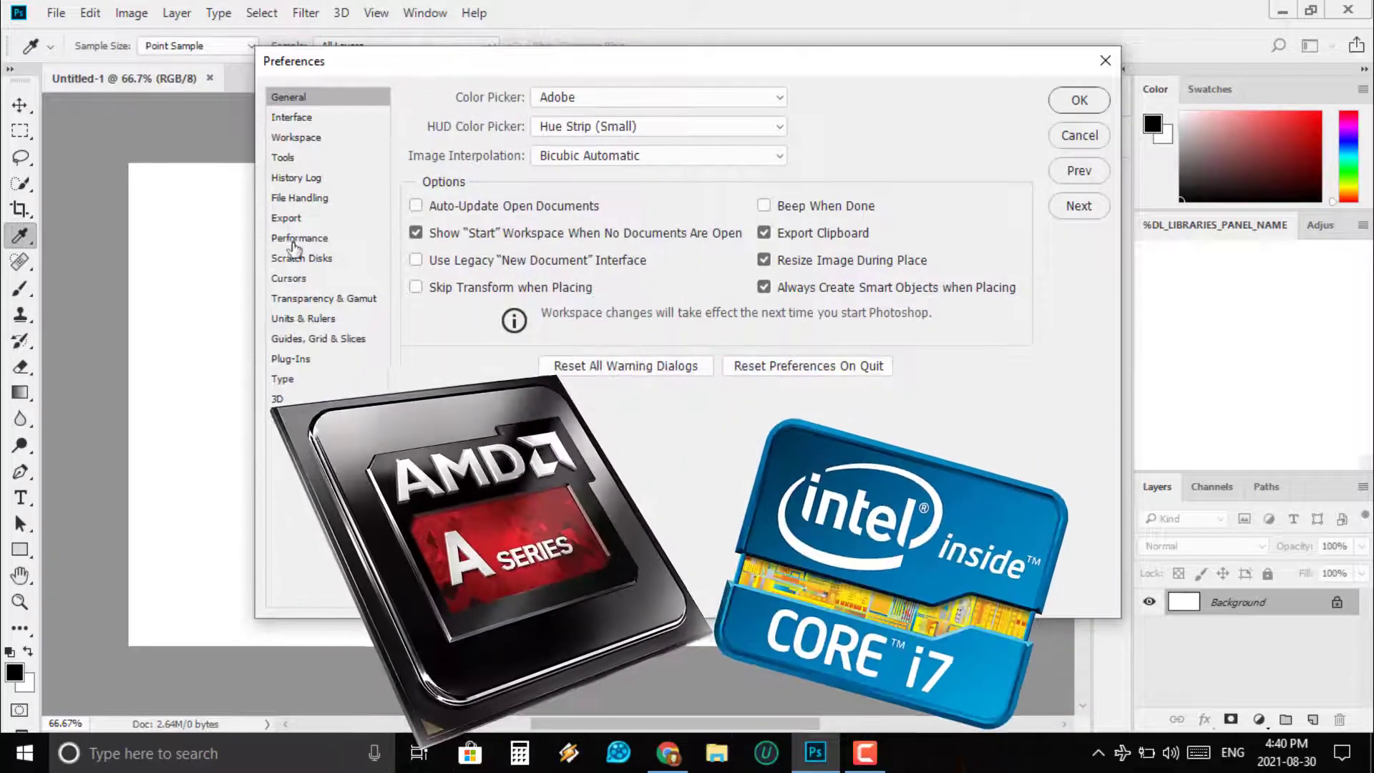
click(297, 239)
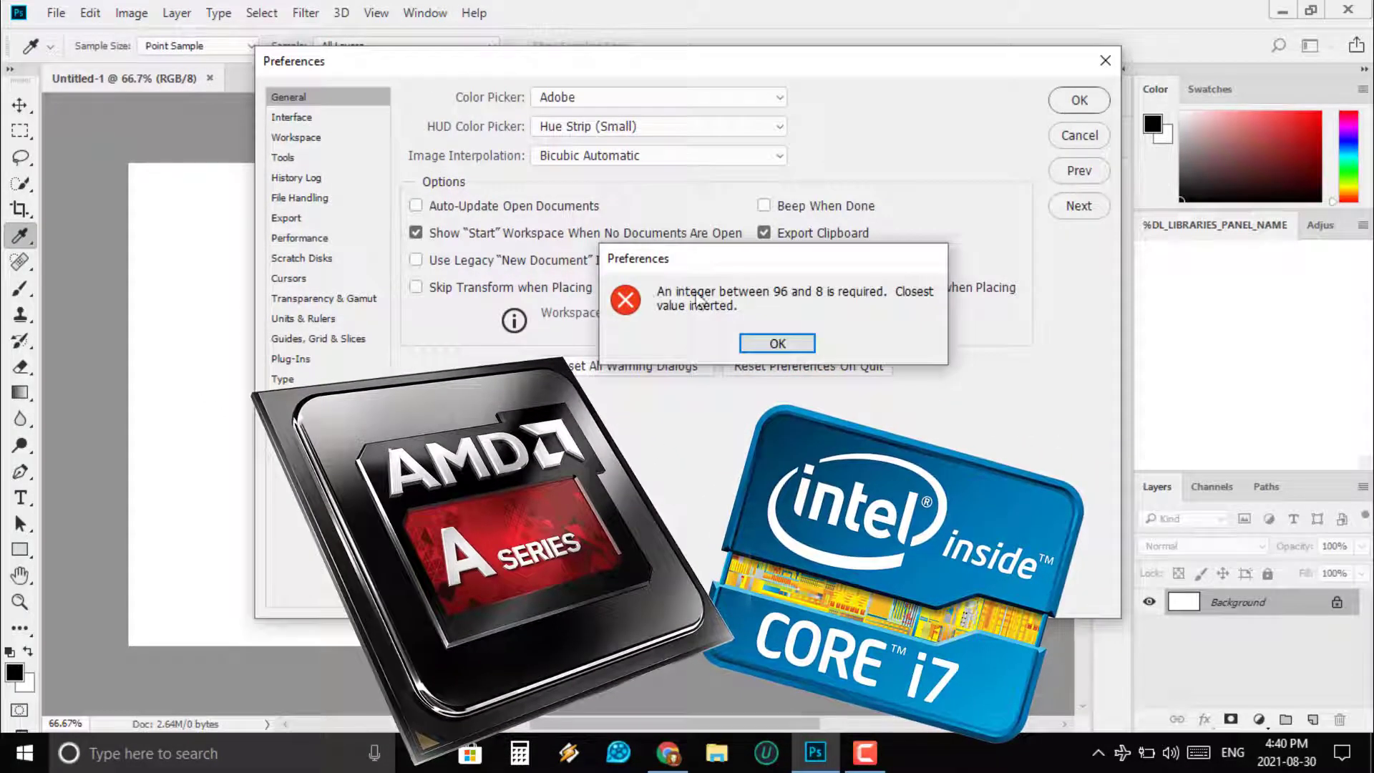
click(779, 343)
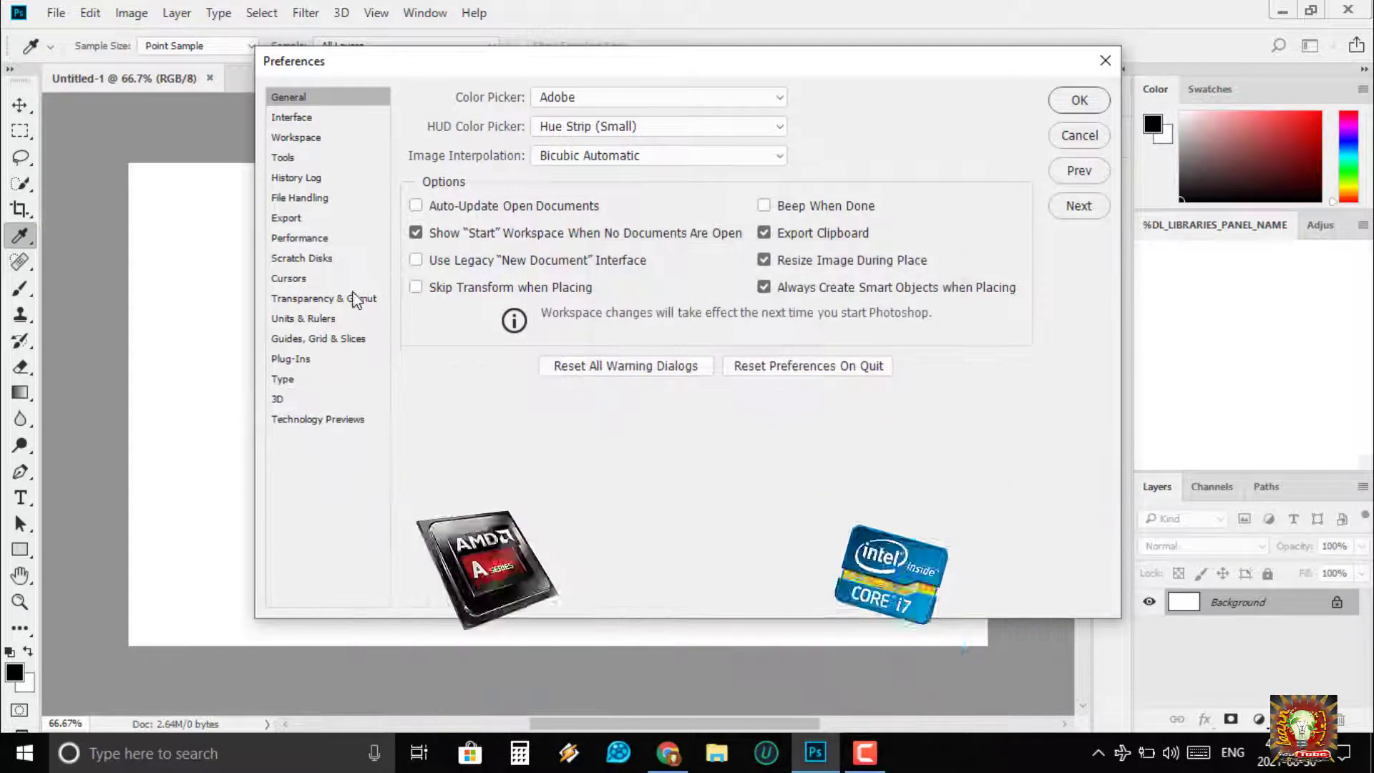
- Try to view the Transparency & Gamut and Units & Rulers preferences, dismiss the errors, and close the preferences
click(353, 295)
click(781, 342)
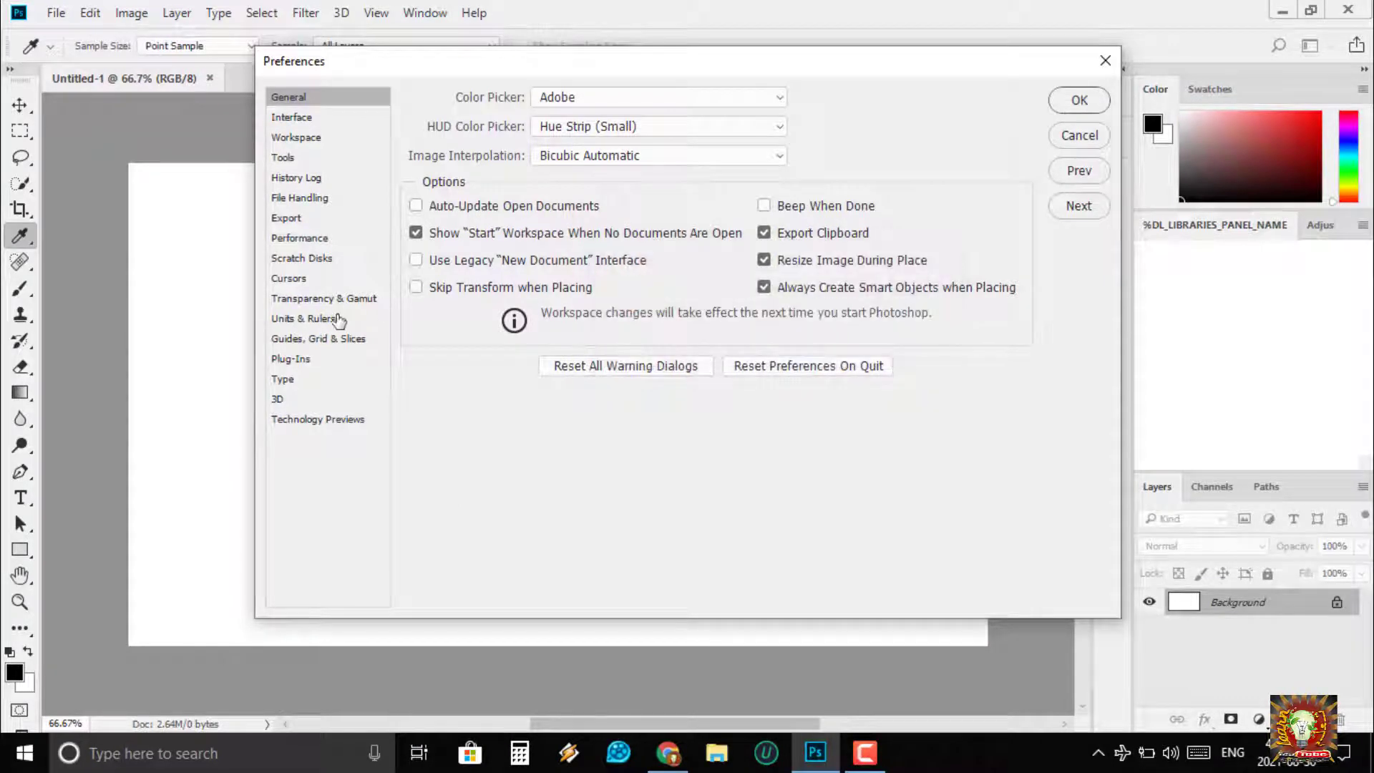
click(328, 316)
click(782, 342)
click(1103, 66)
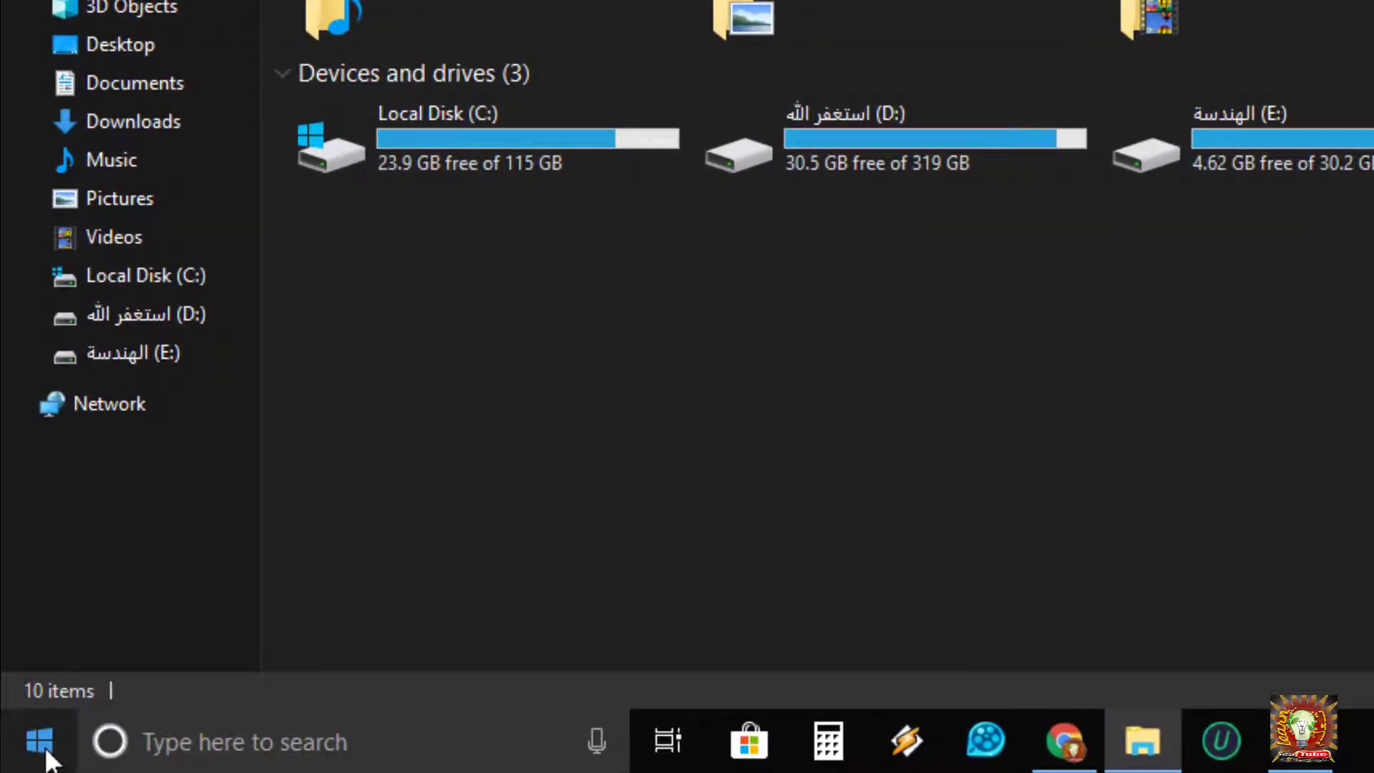
- Launch the Windows Registry Editor by running the regedit command
right_click(41, 745)
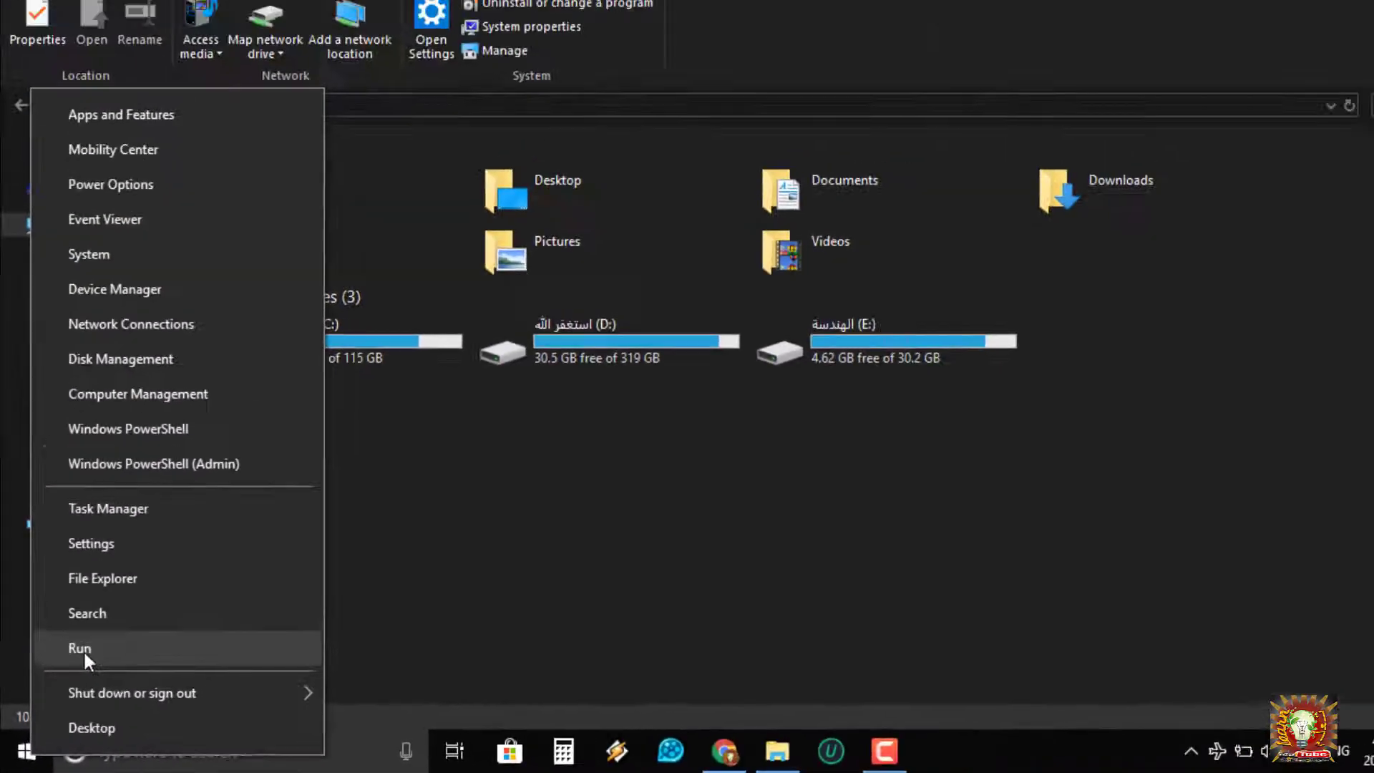
click(83, 650)
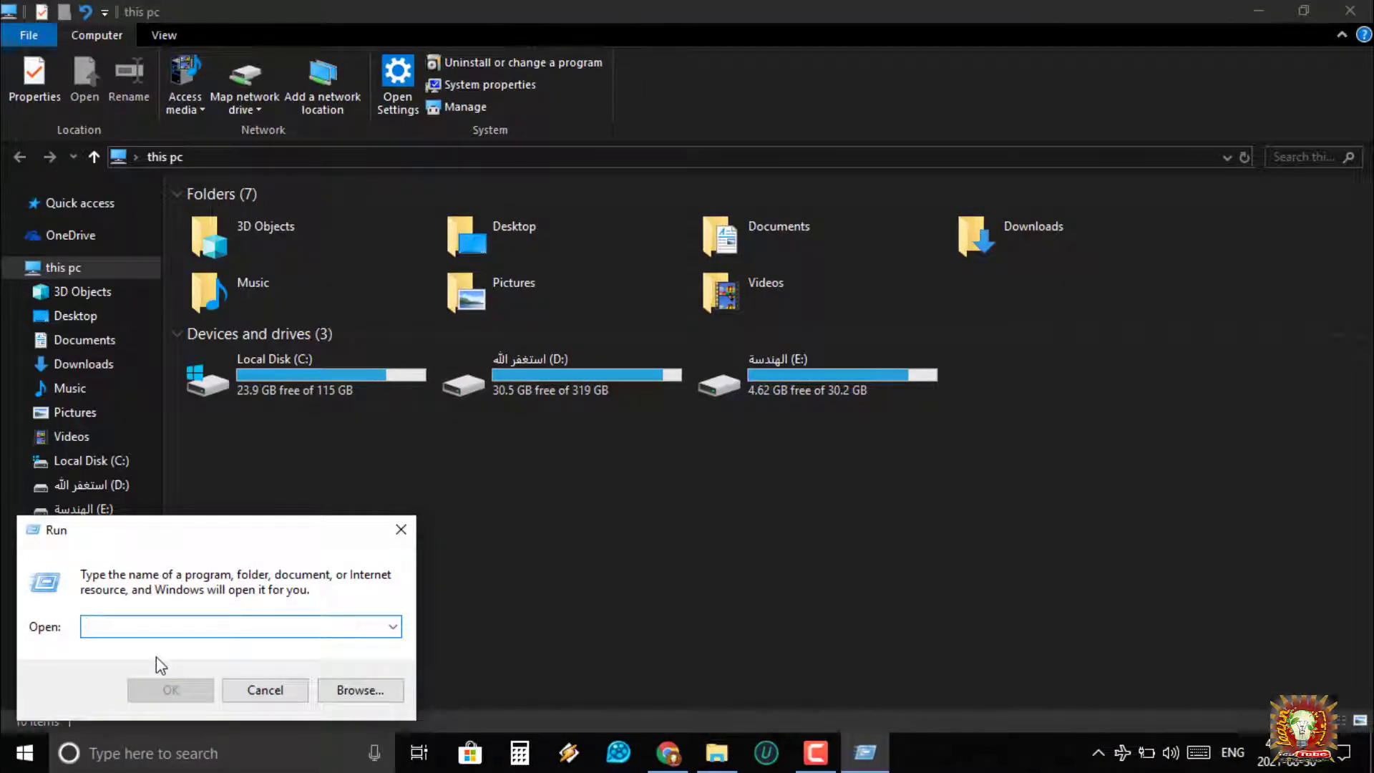
text(re)
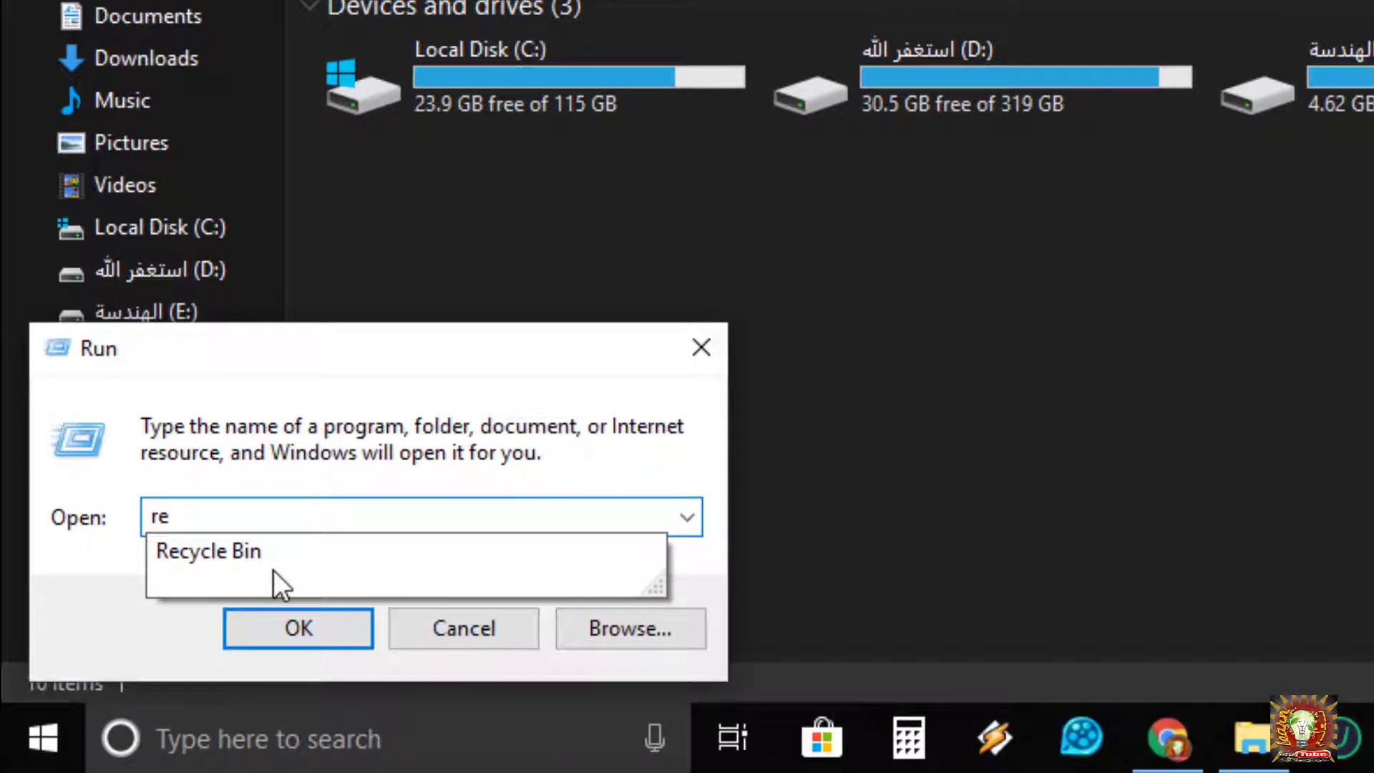
text(gedit)
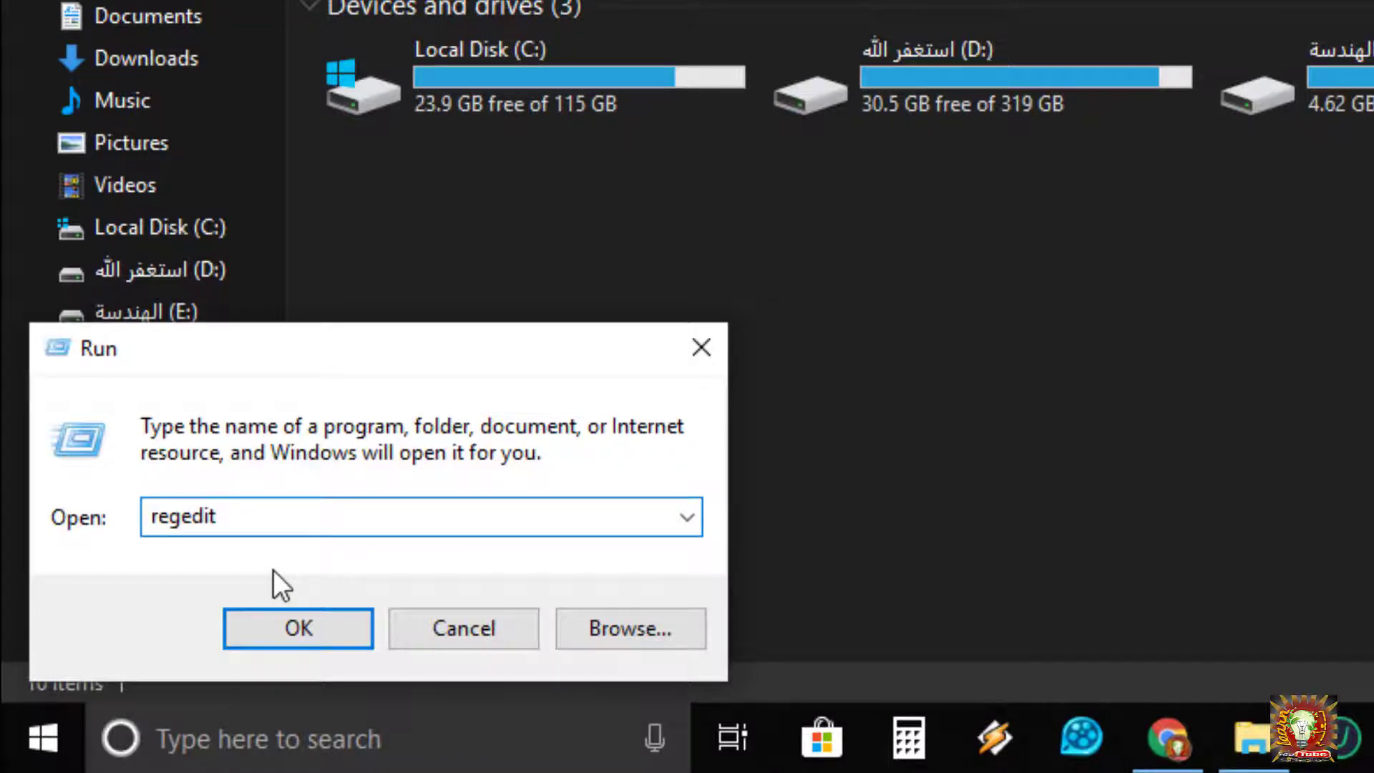
key(Return)
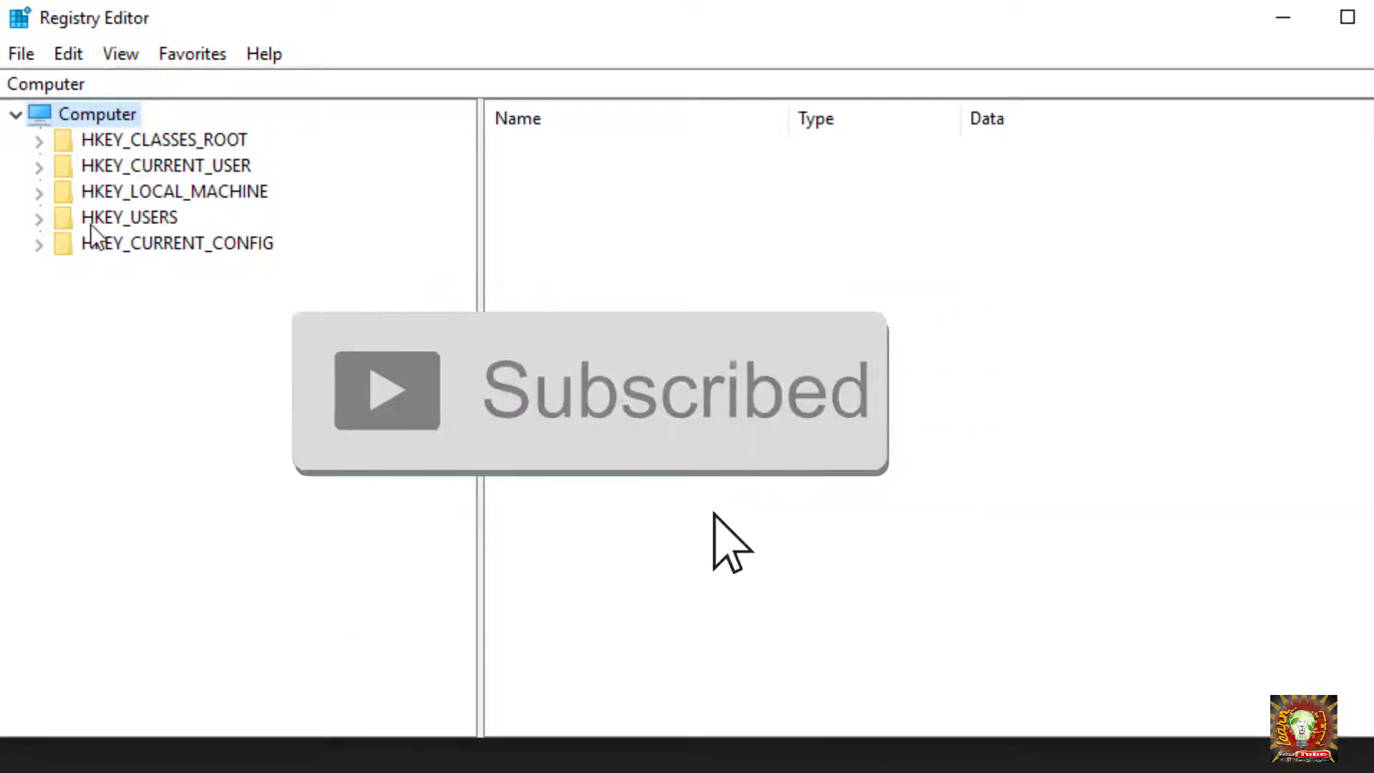
- Open the registry key HKEY_CURRENT_USER\Software\Adobe\Photoshop\120.0
click(40, 167)
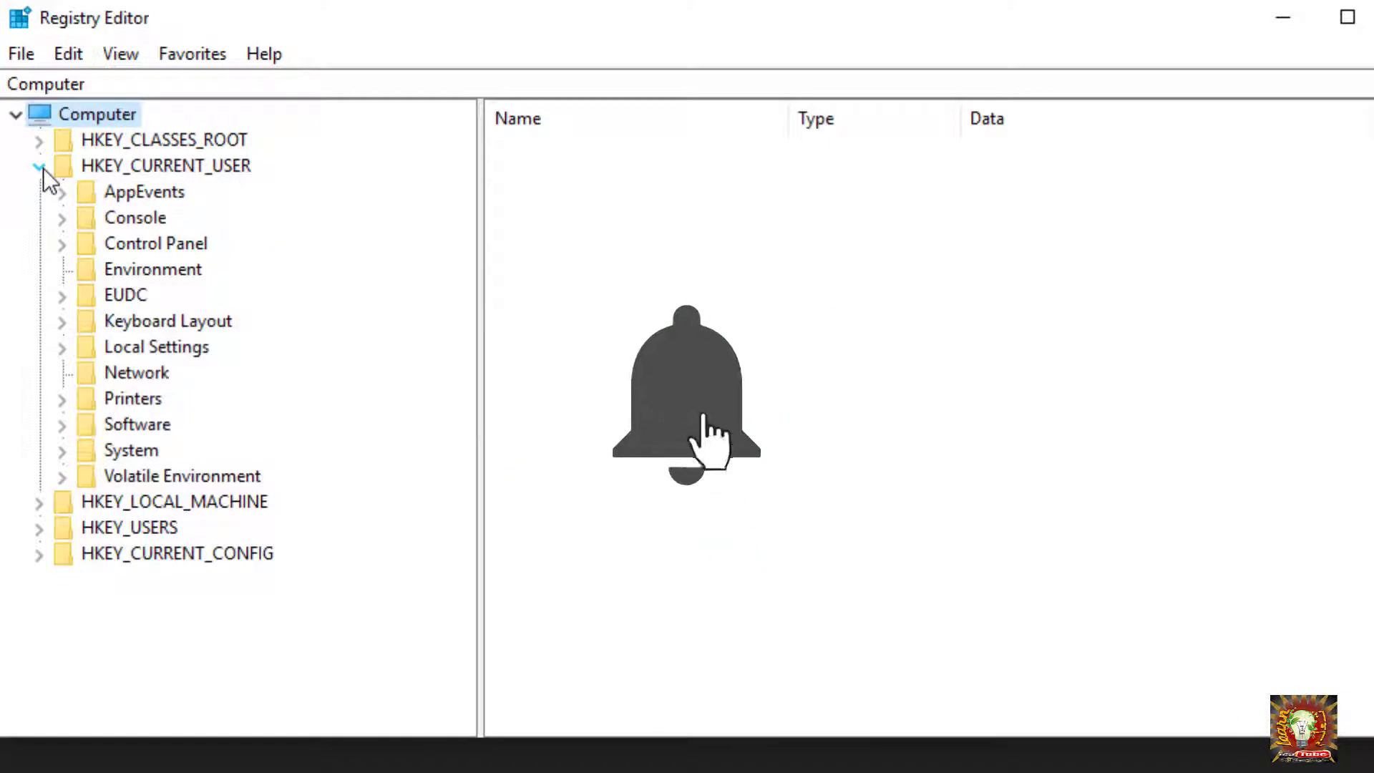
click(63, 424)
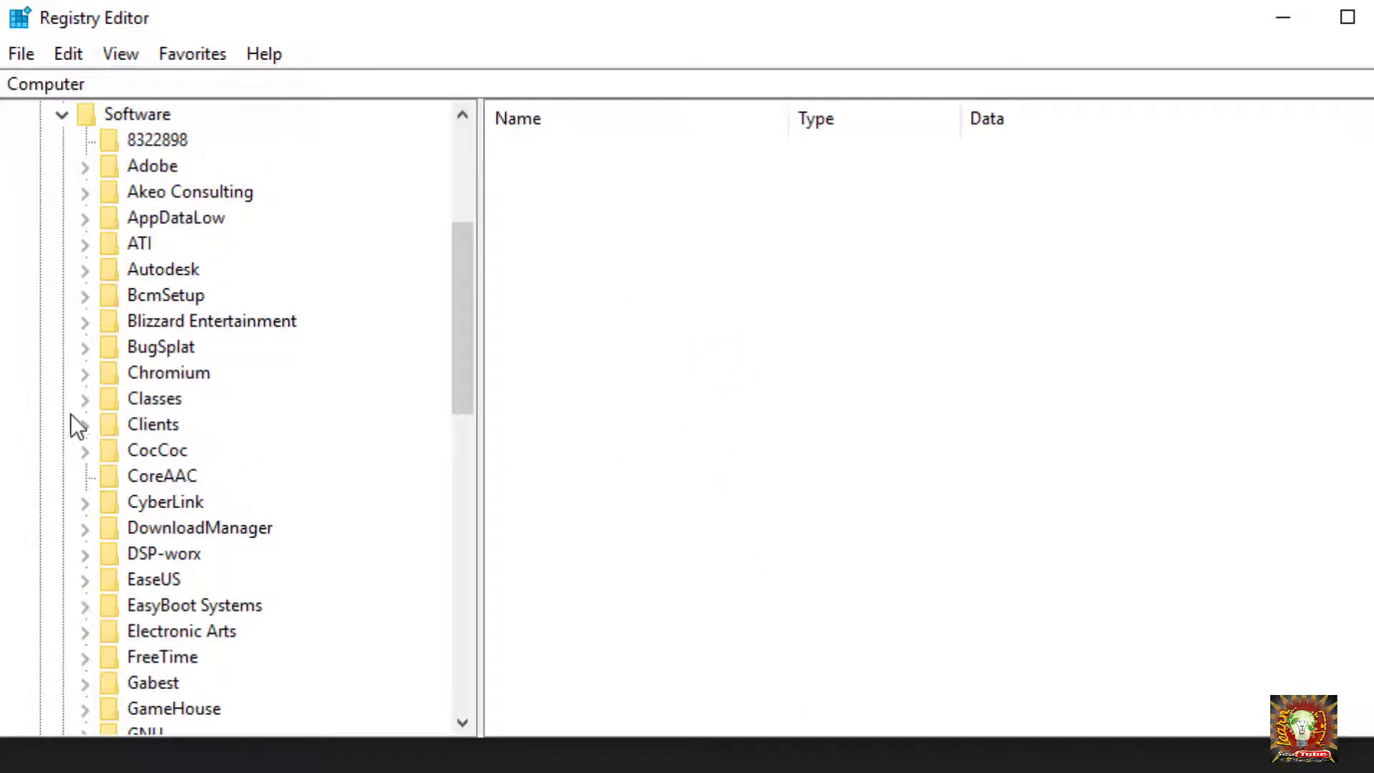
click(86, 164)
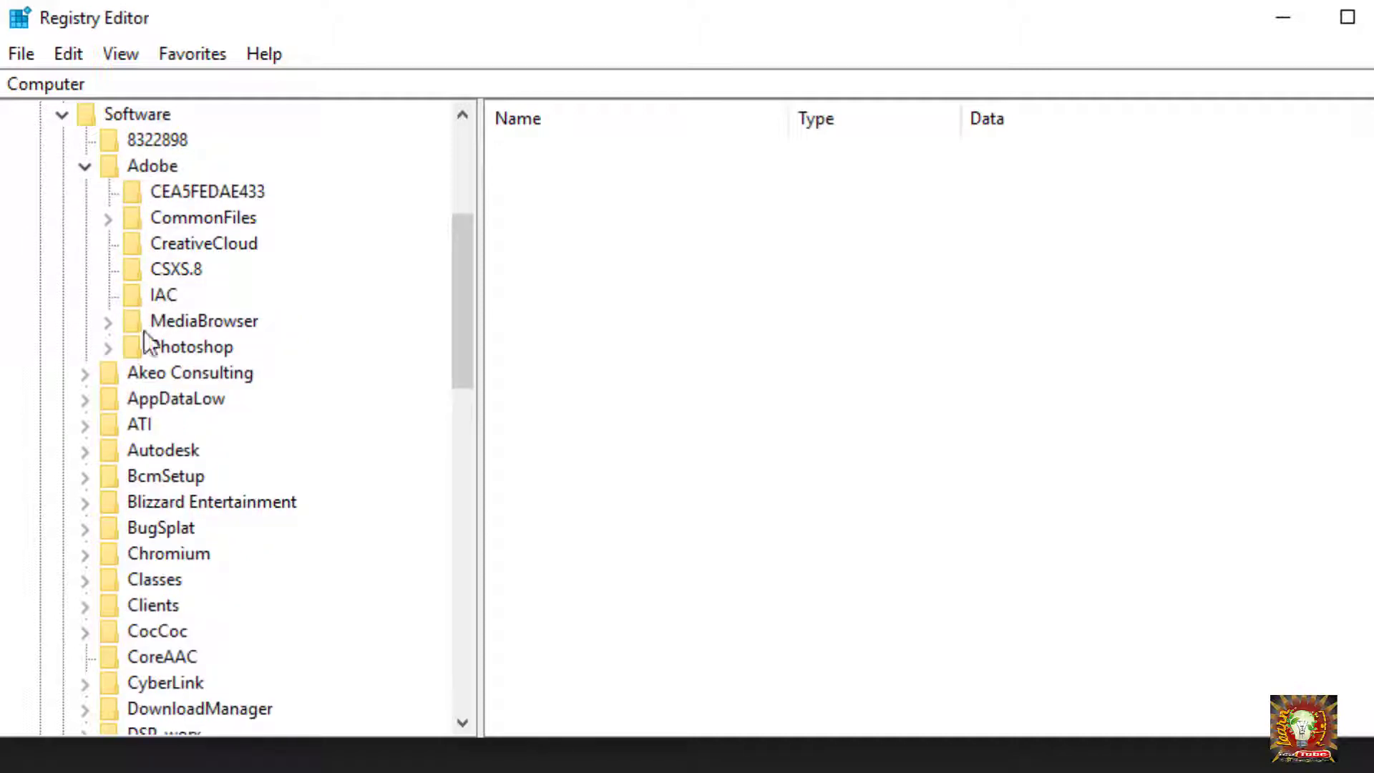
click(108, 348)
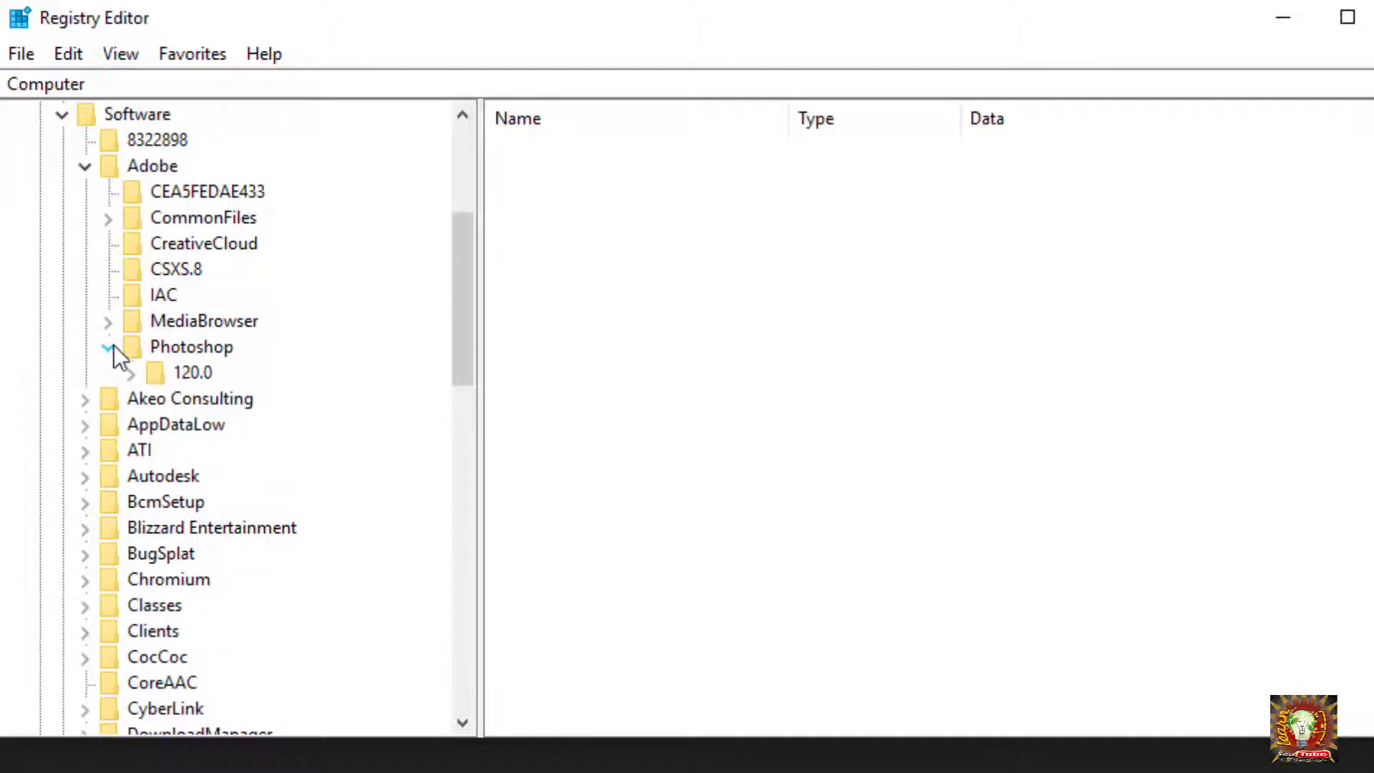
click(170, 374)
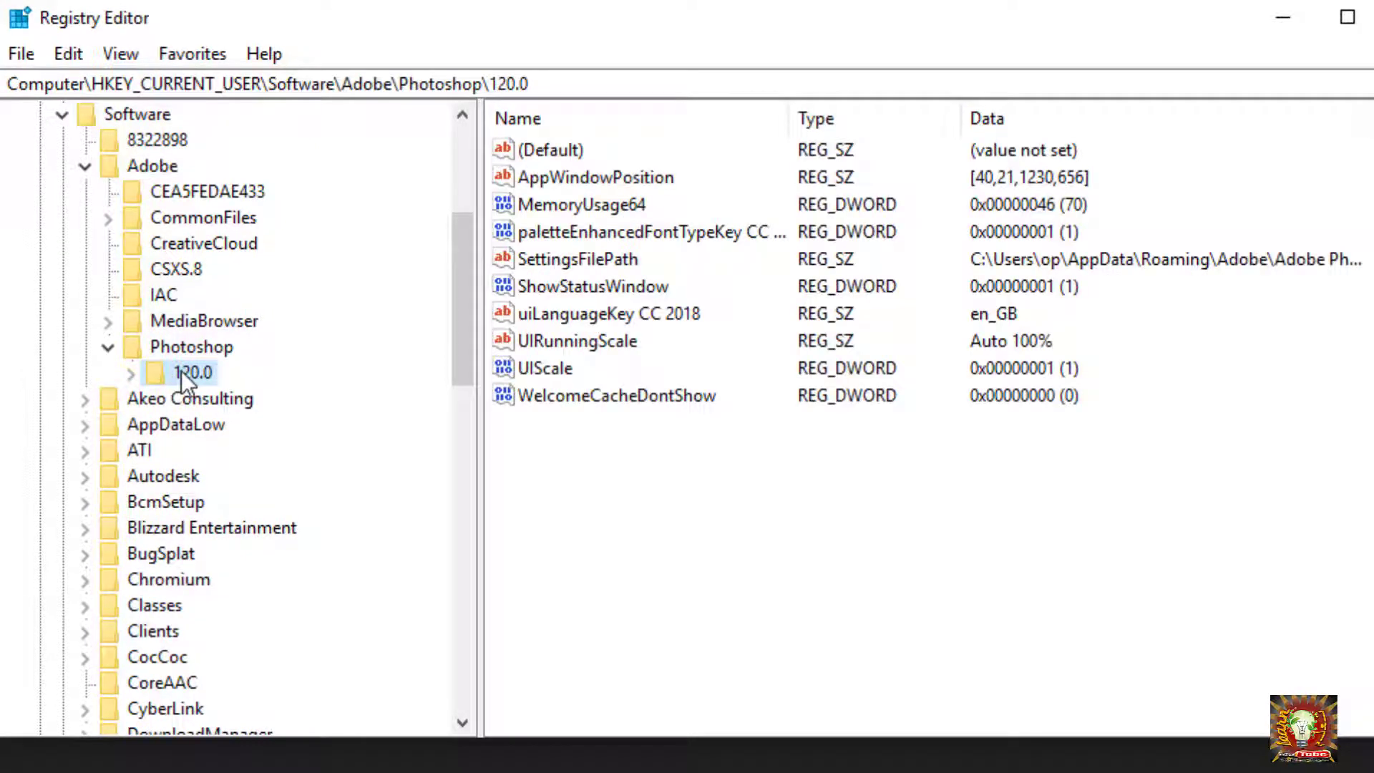
- Create a DWORD (32-bit) value in the 120.0 key and name it OverridePhysicalMemoryMB
key(Tab)
right_click(684, 471)
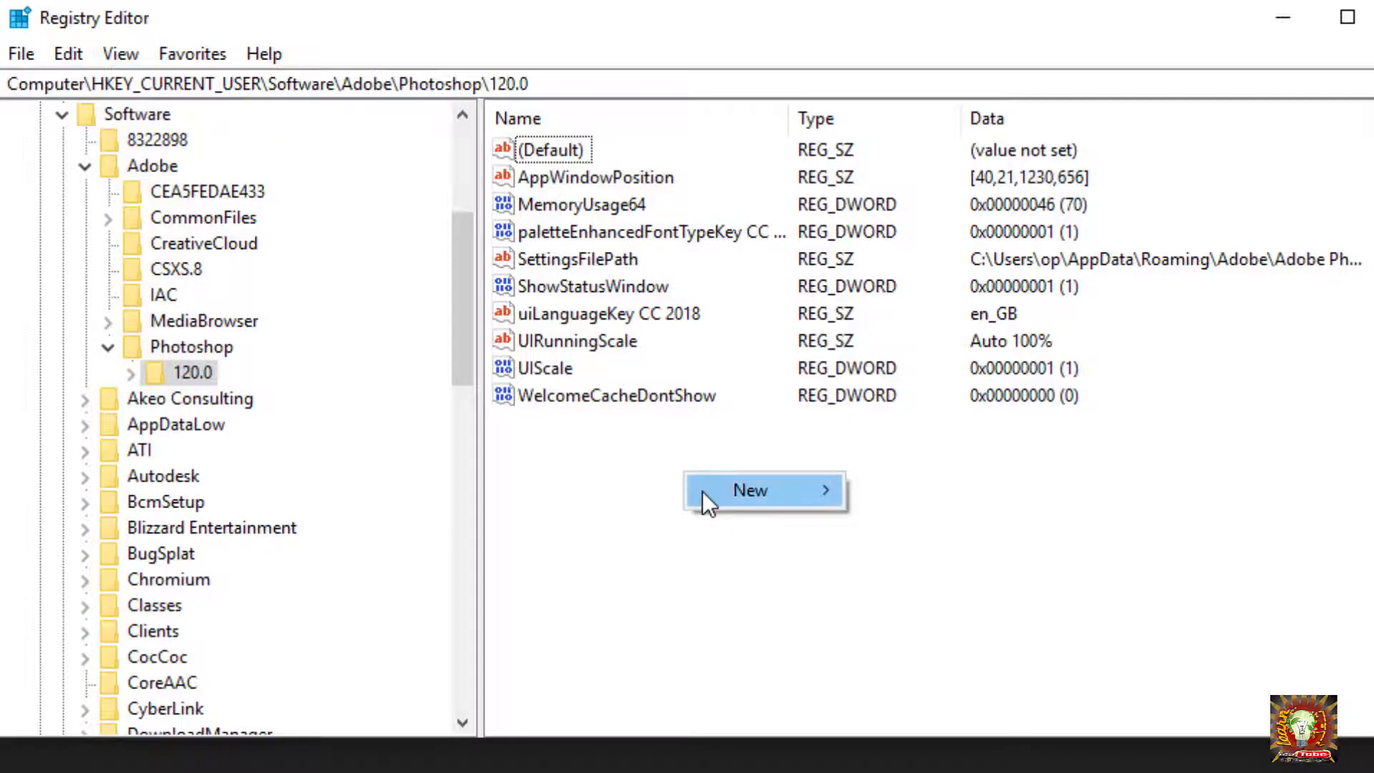
mouse_move(702, 491)
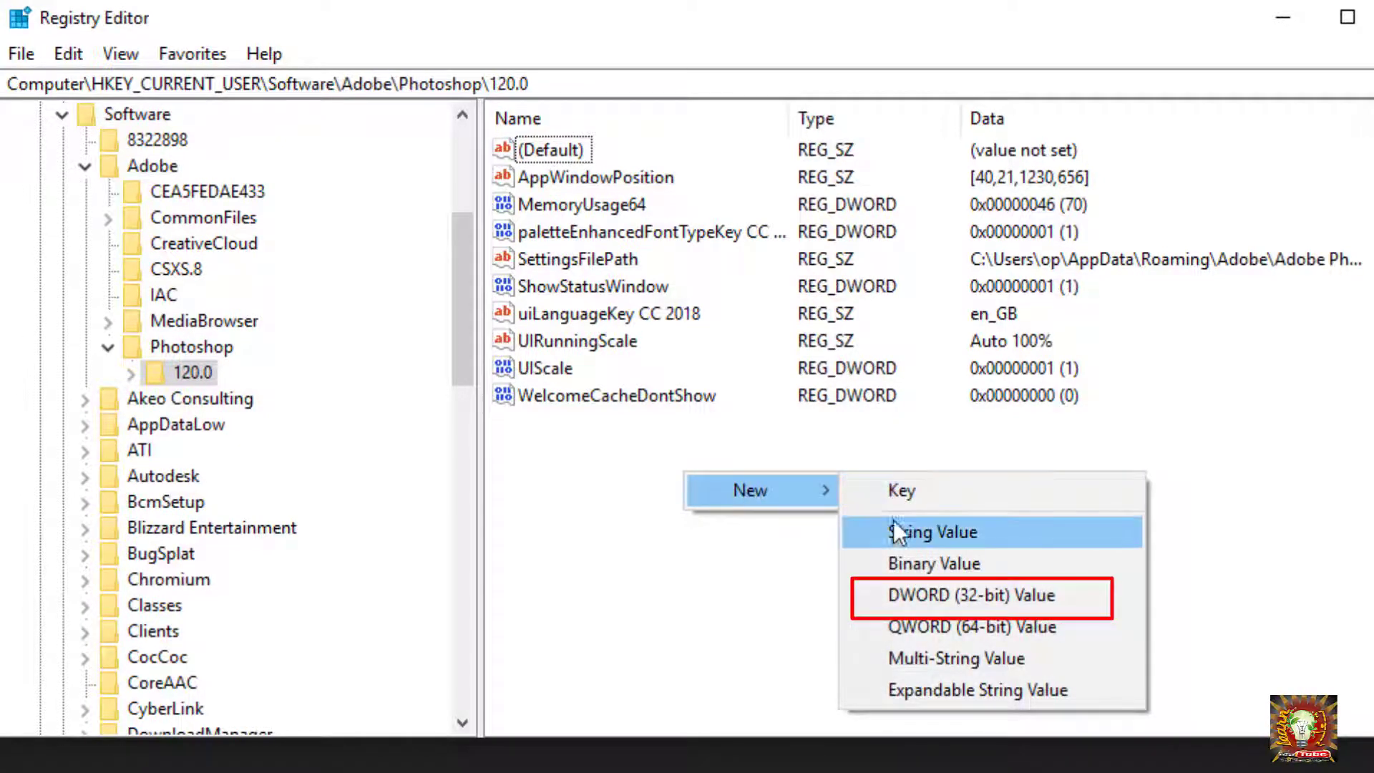
click(905, 586)
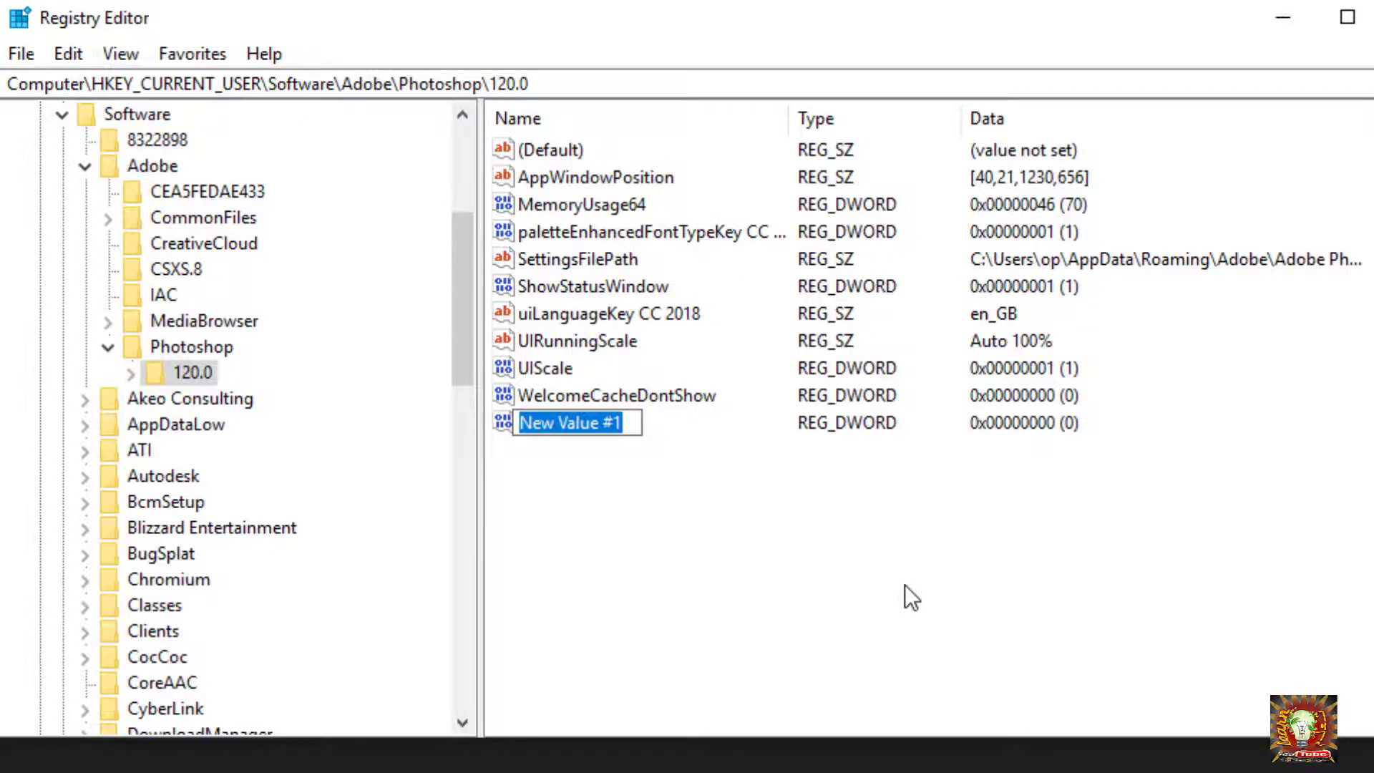
click(905, 585)
click(546, 424)
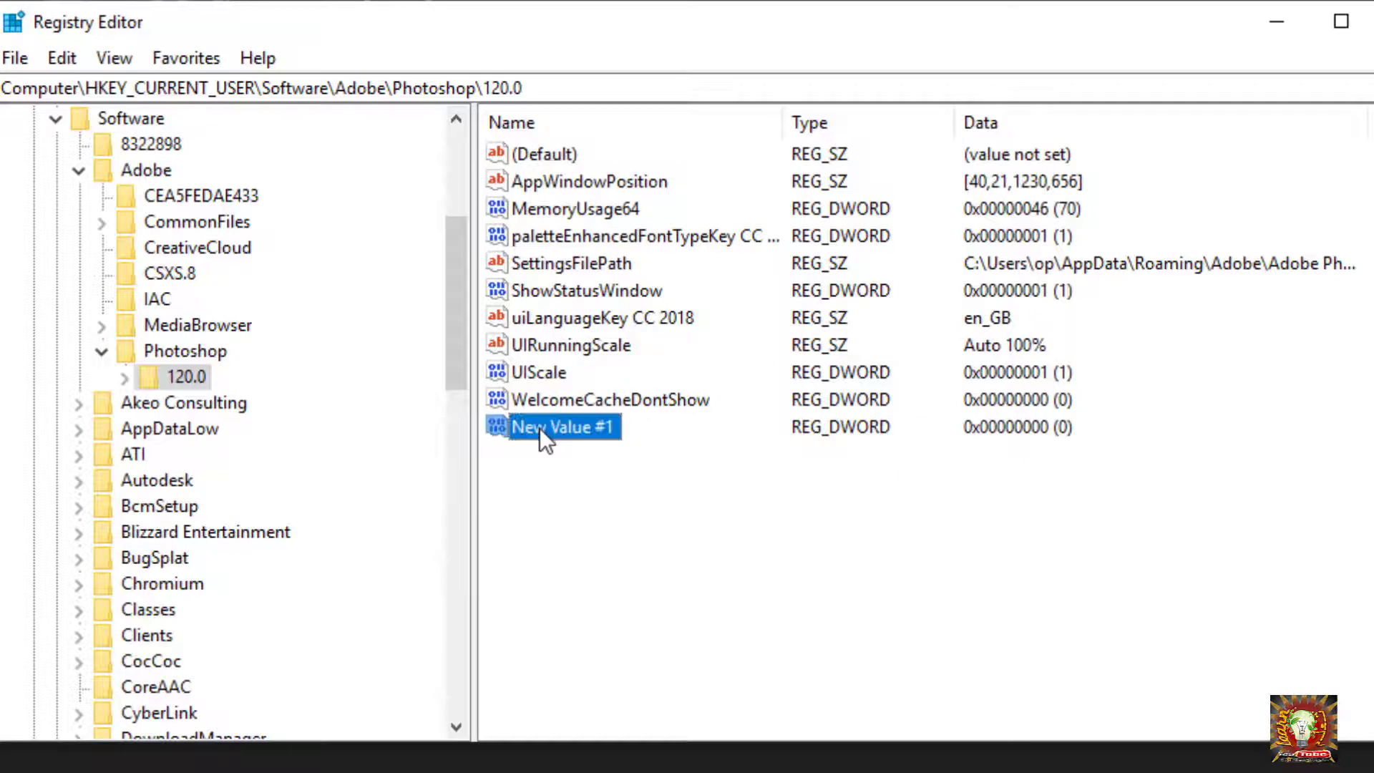
click(540, 428)
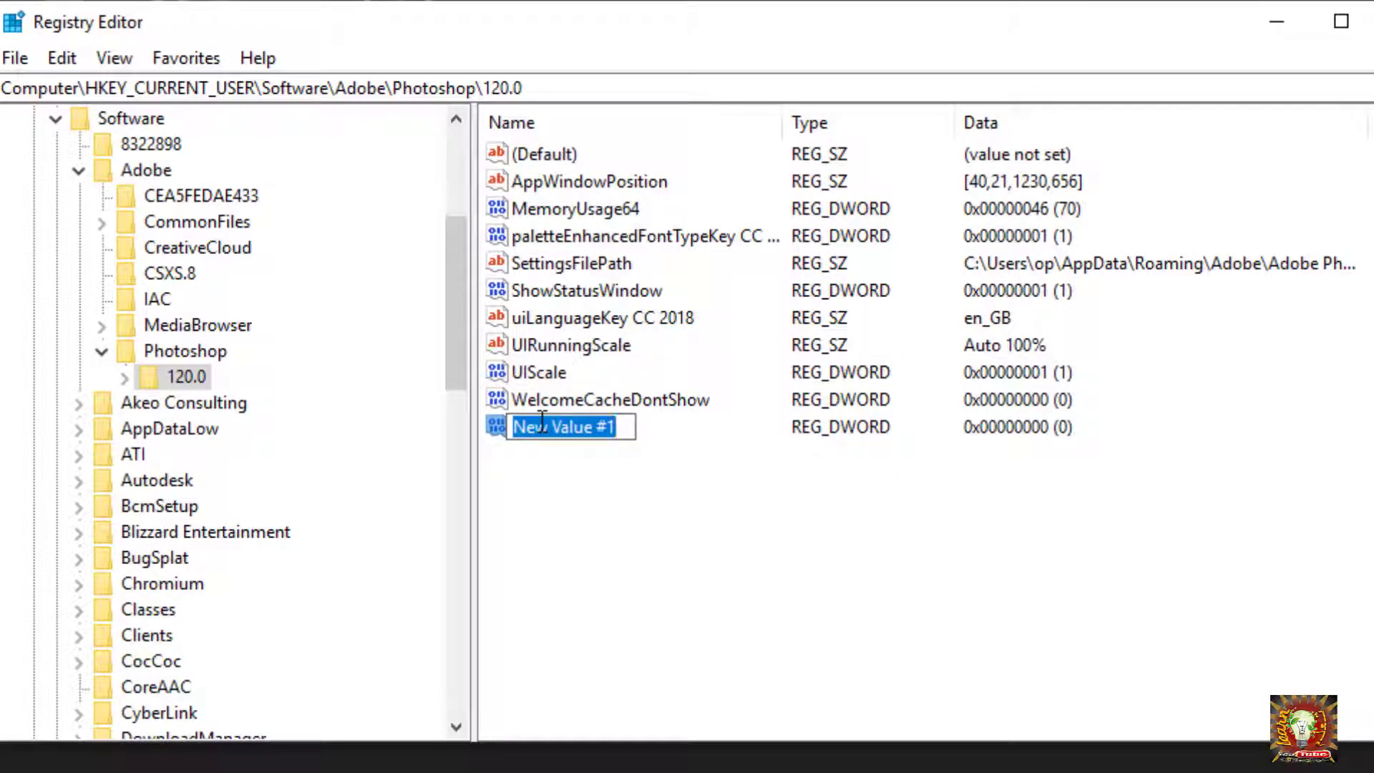
text(OverridePhysicalMemoryMB)
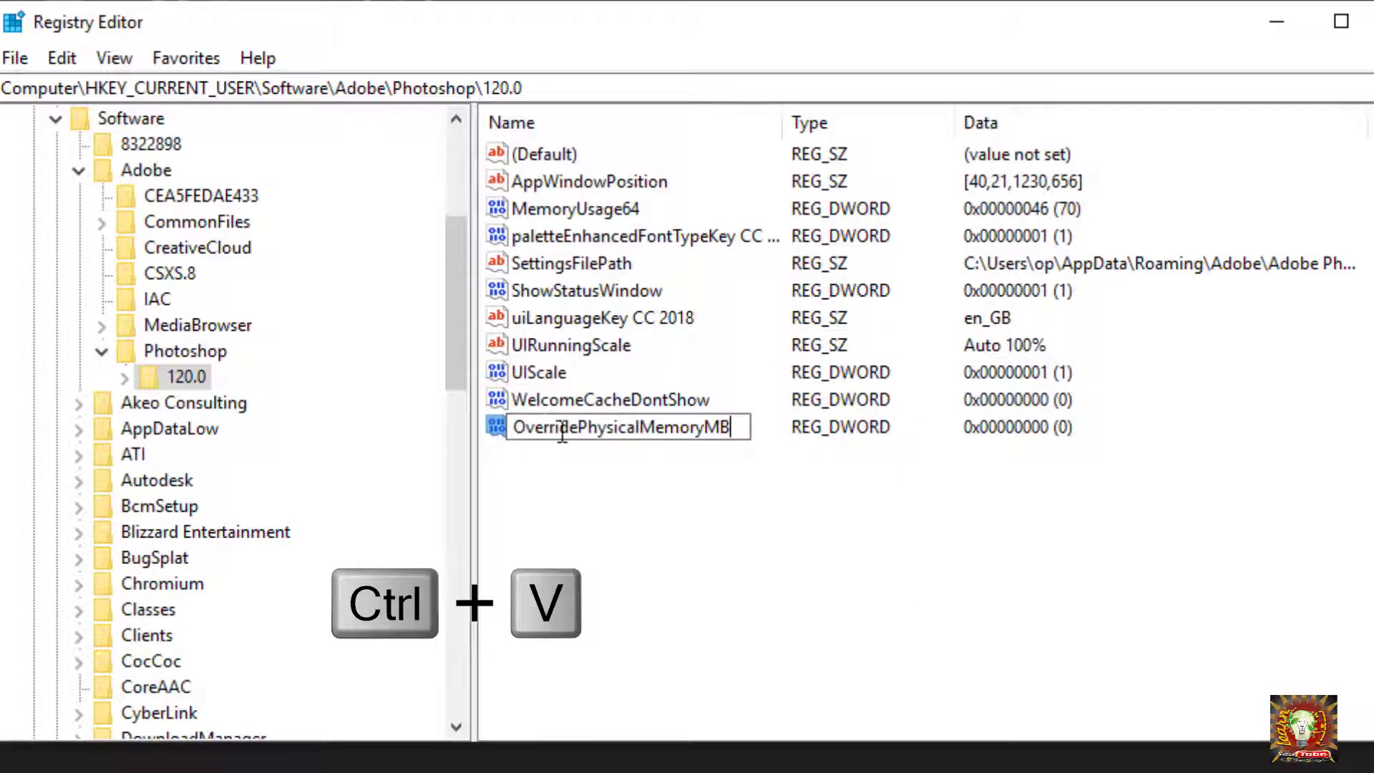
key(Return)
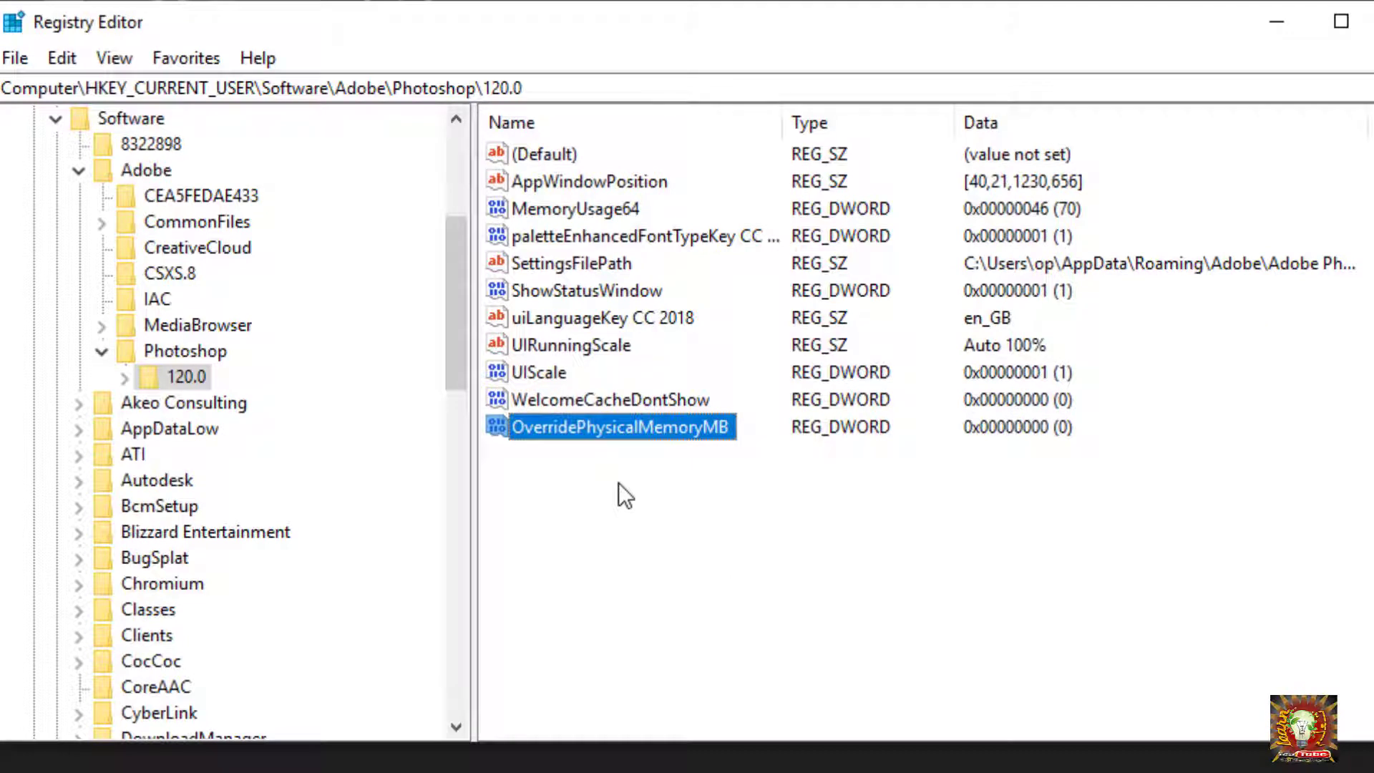
- Set the OverridePhysicalMemoryMB value data to 4096 in decimal base and close the Registry Editor
double_click(577, 427)
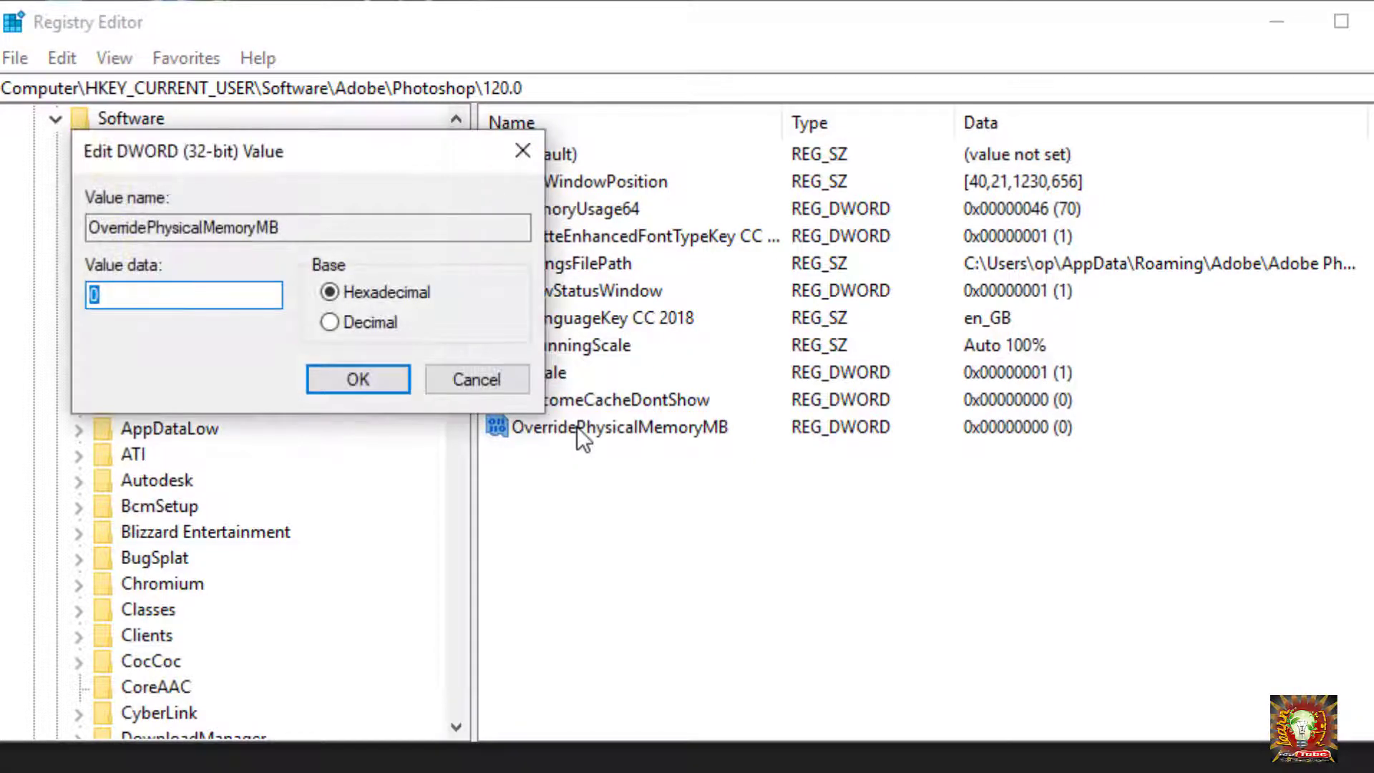
click(331, 323)
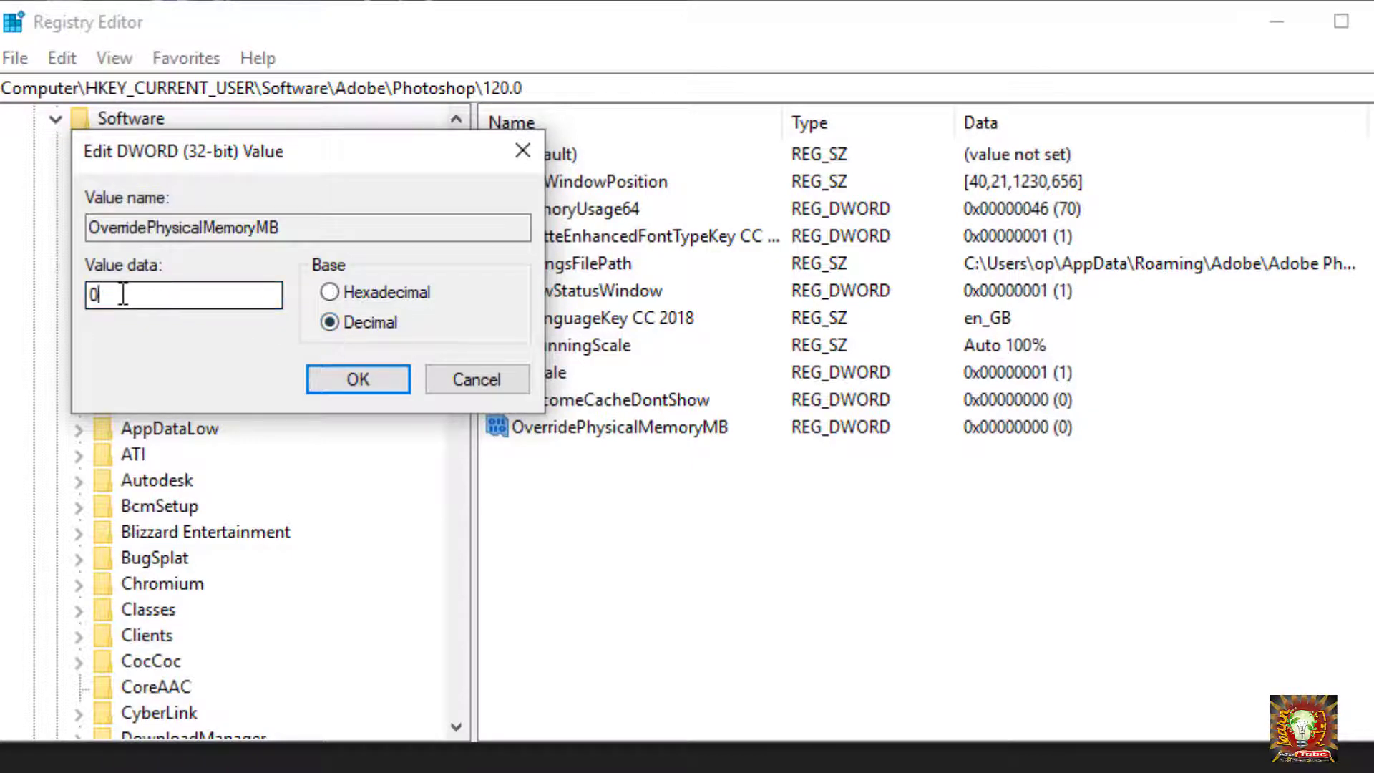
double_click(91, 295)
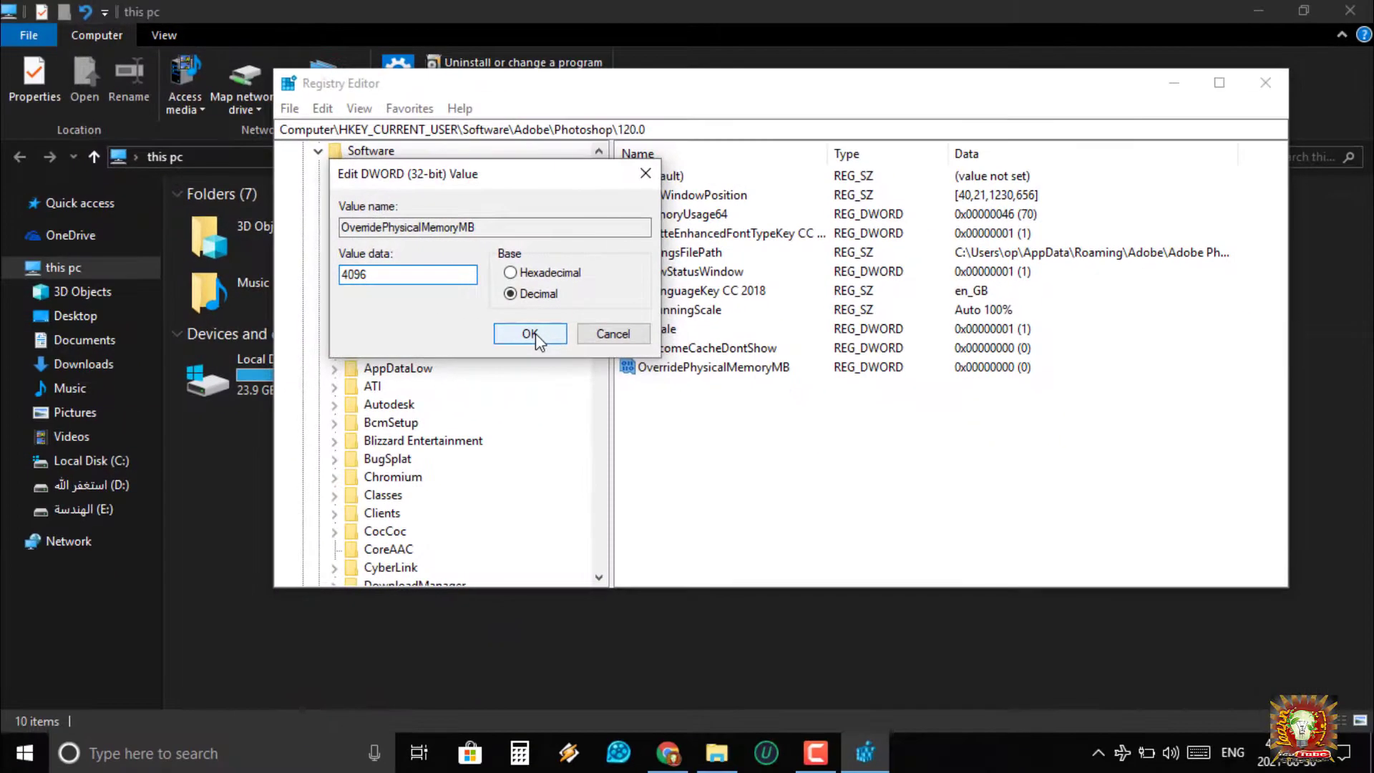
click(530, 334)
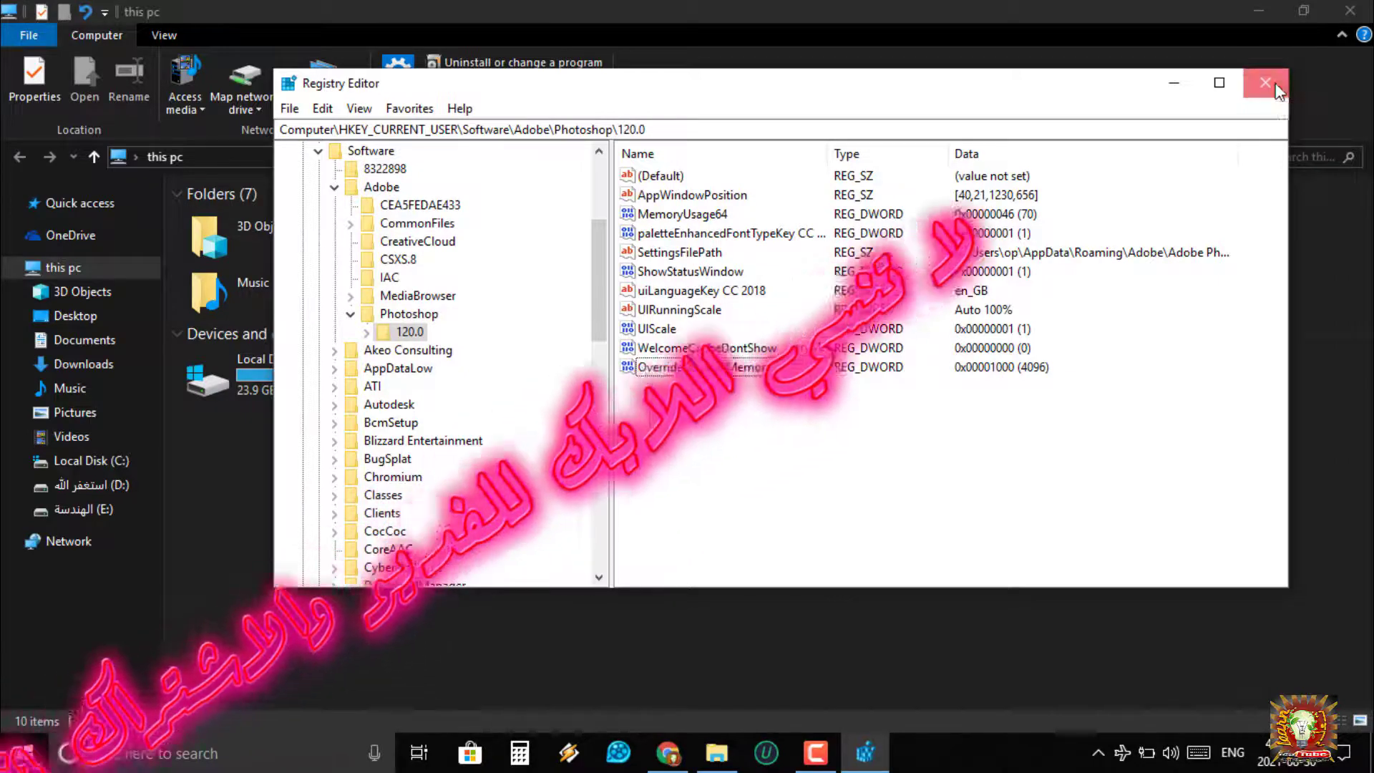
click(1279, 88)
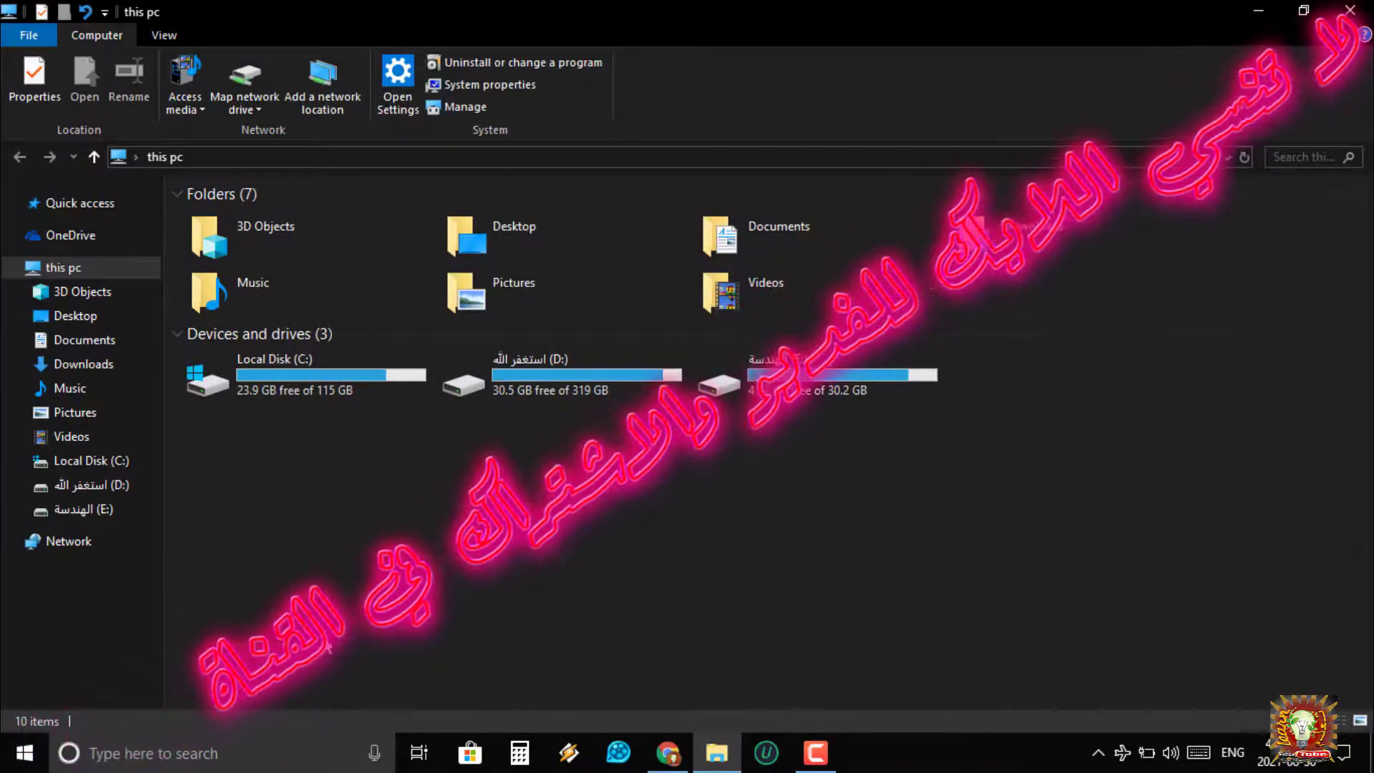
key(super)
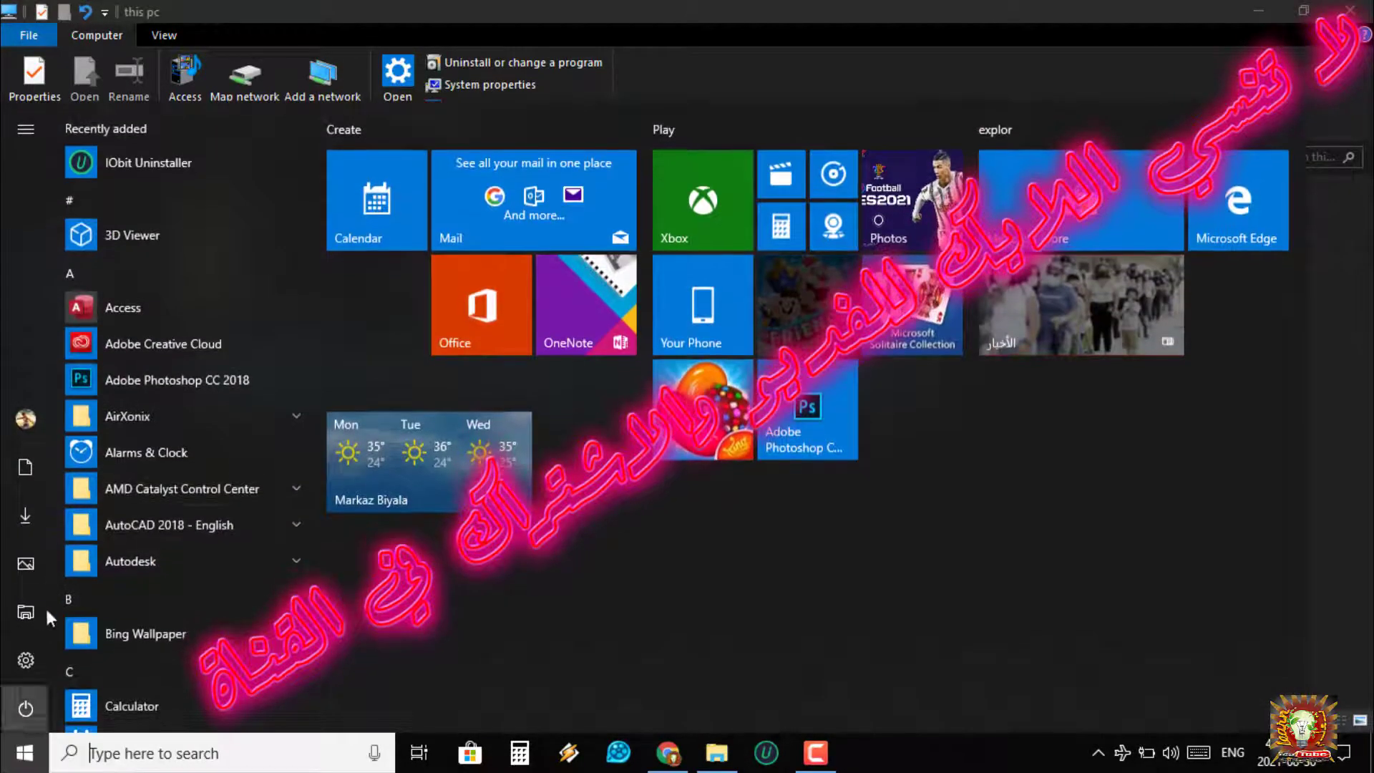
key(Escape)
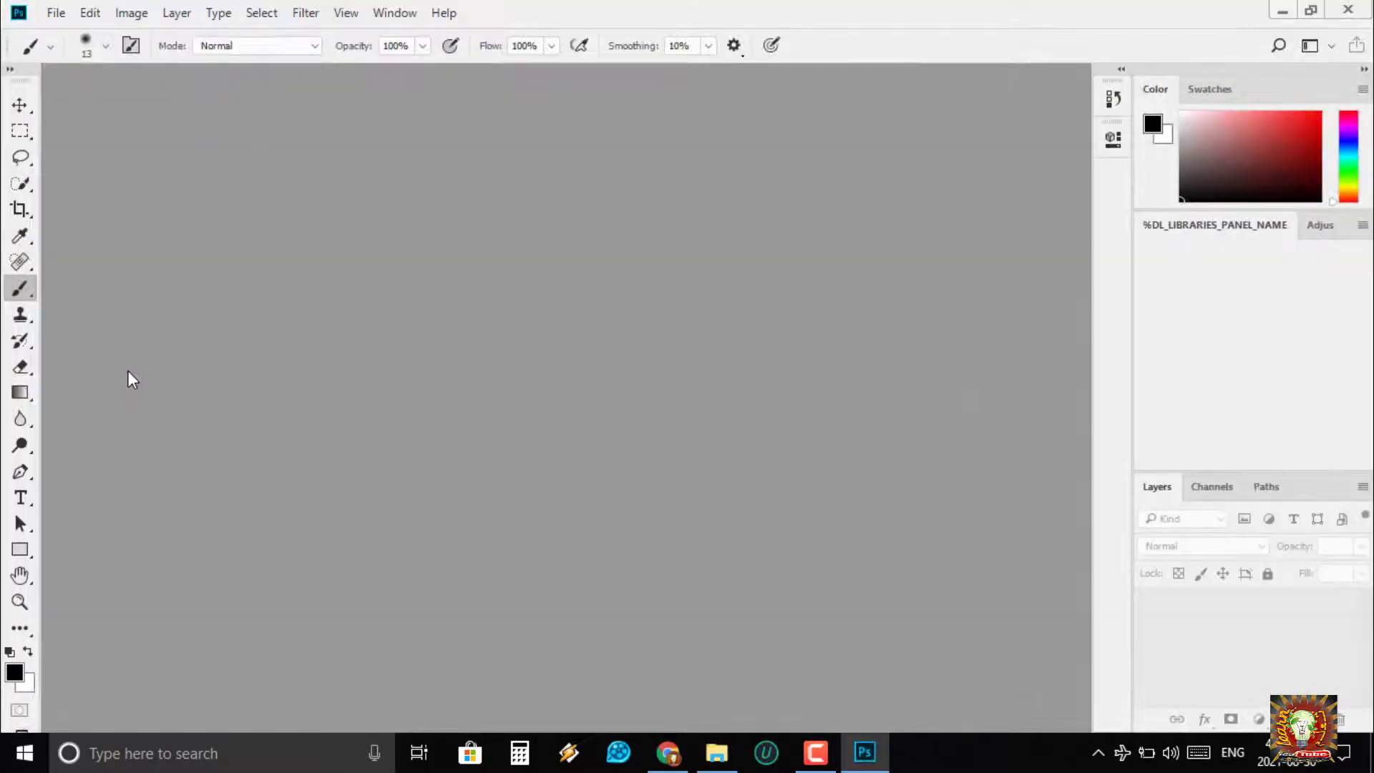
- In Photoshop, reopen the preferences and check the memory usage options in the Performance settings
click(57, 12)
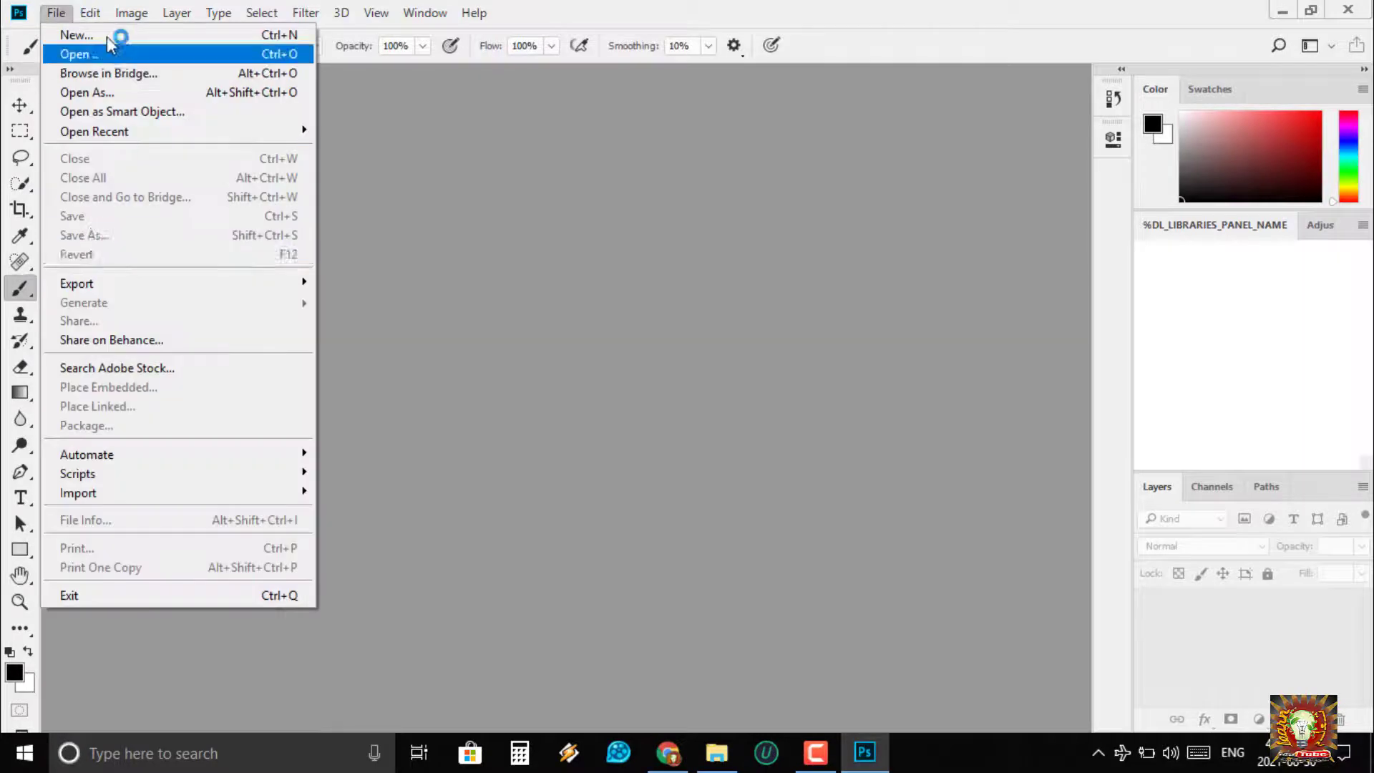
mouse_move(90, 12)
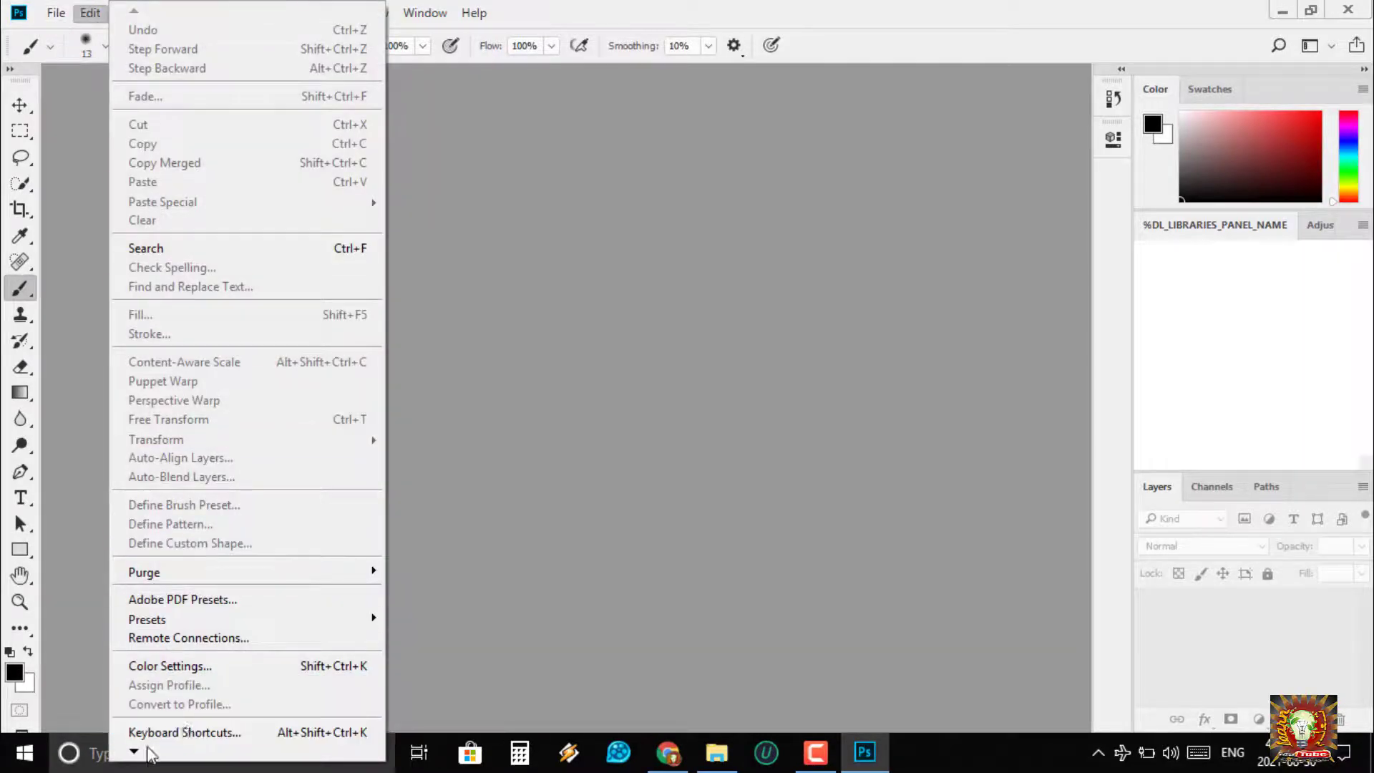
mouse_move(183, 747)
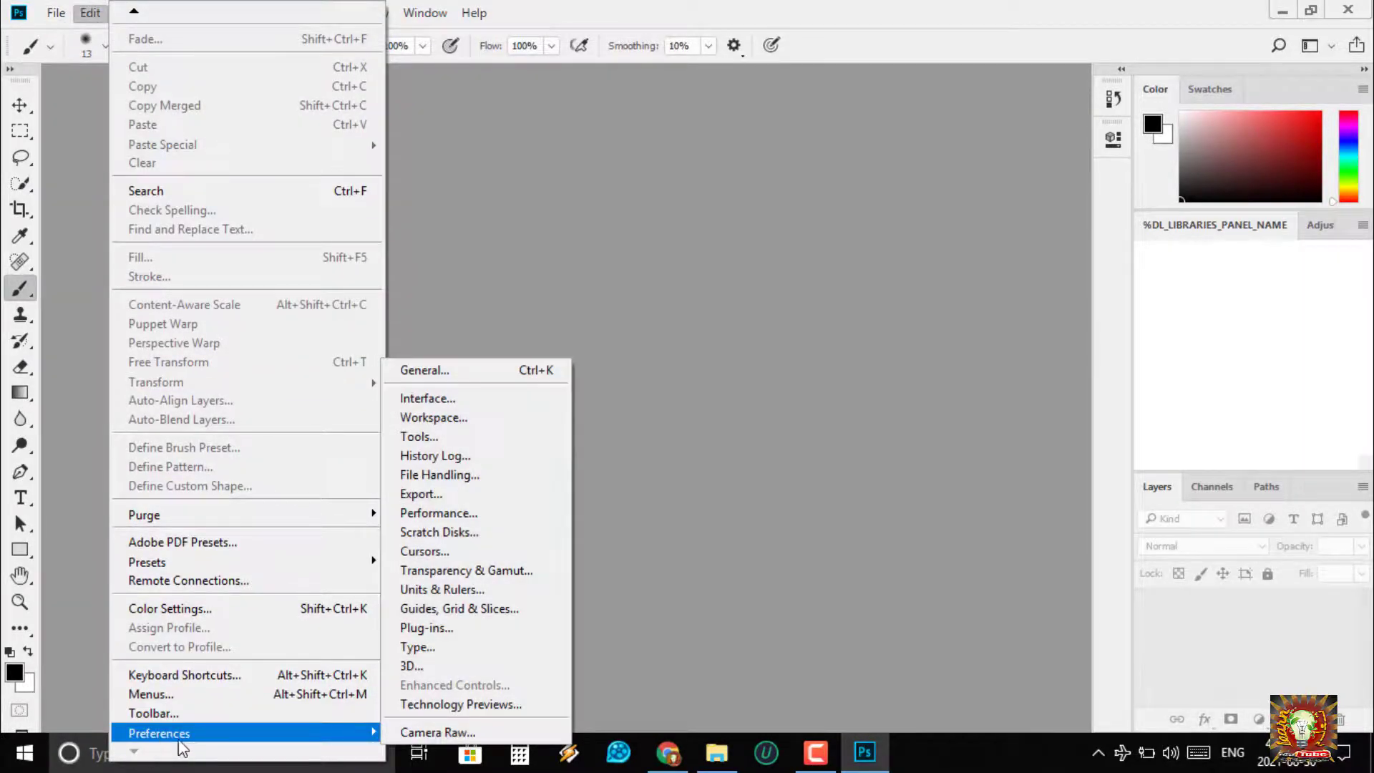
click(441, 364)
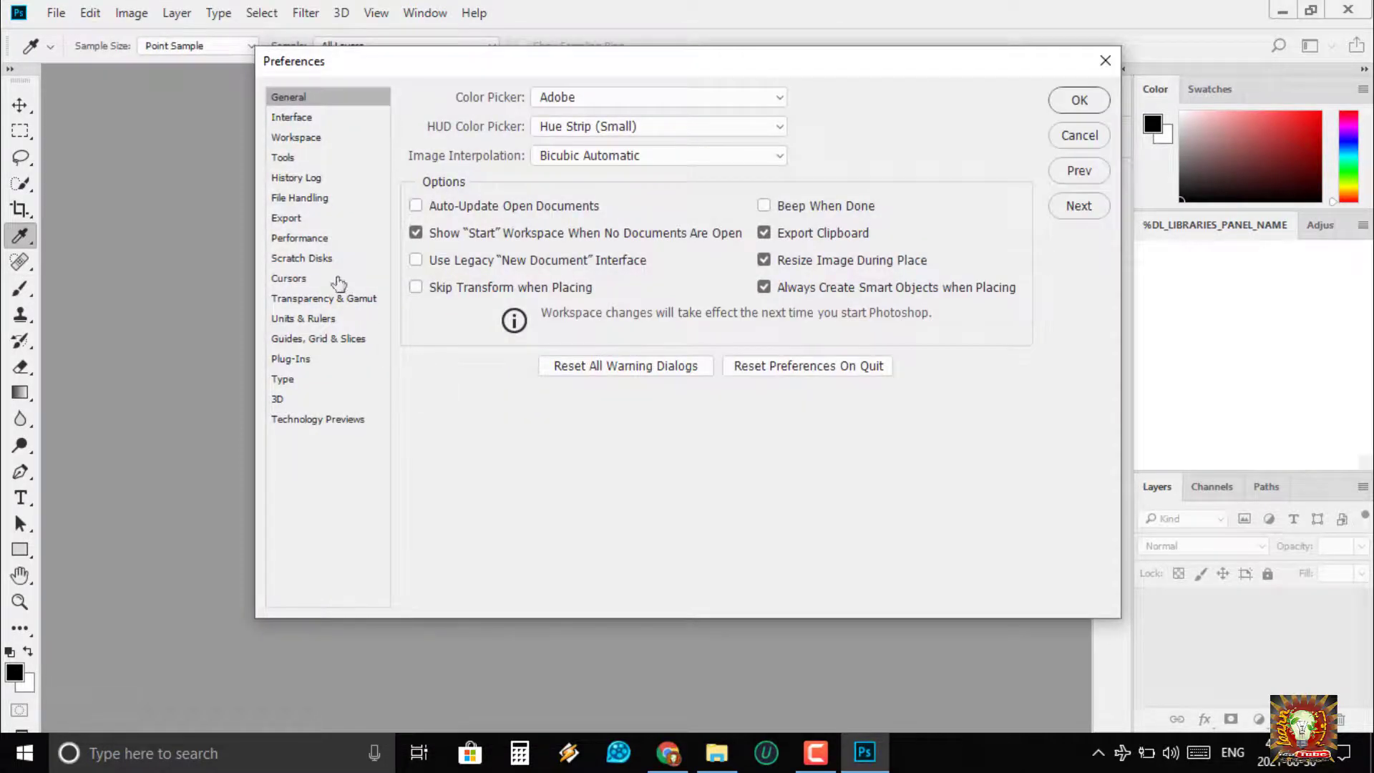
click(299, 241)
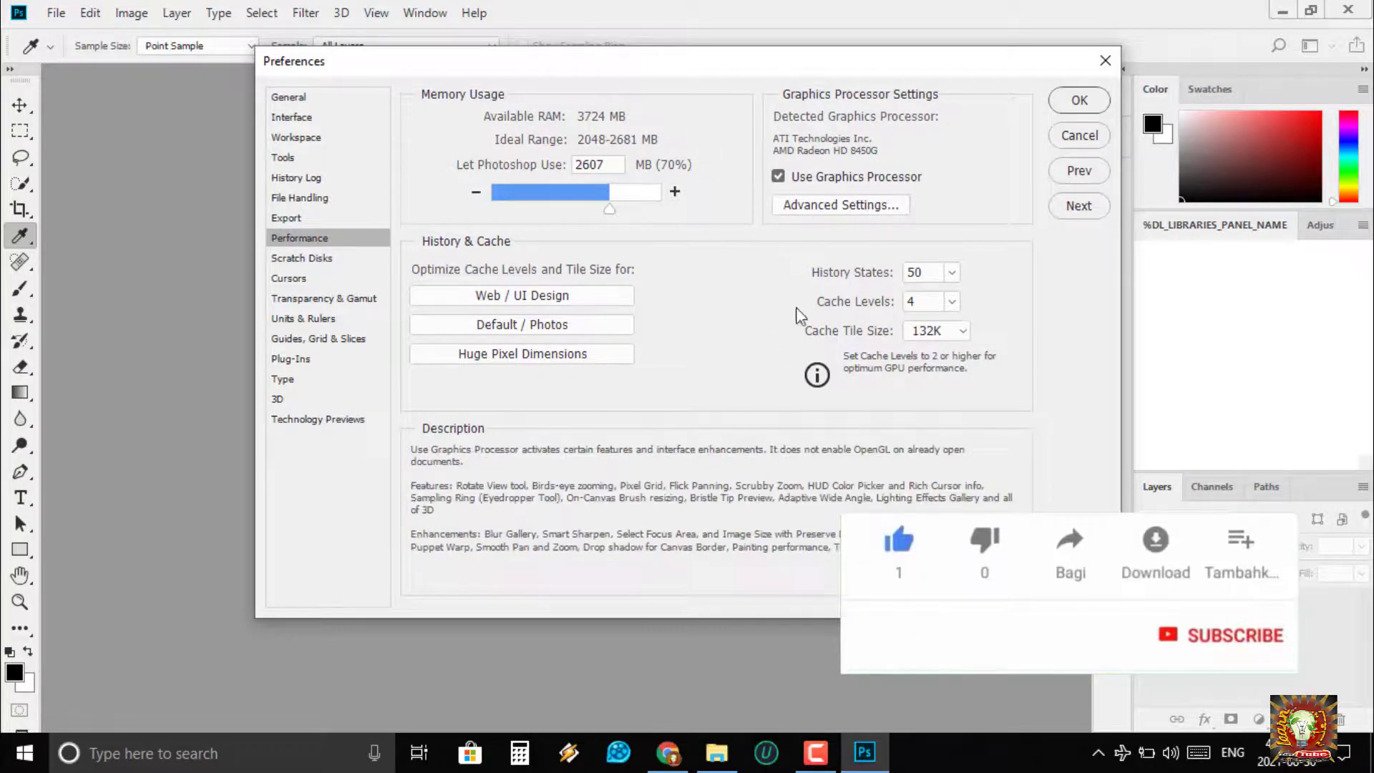
- Check that the other preference pages open, including Export, Scratch Disks, Cursors, Transparency & Gamut, Guides, Grid & Slices and History Log
click(287, 218)
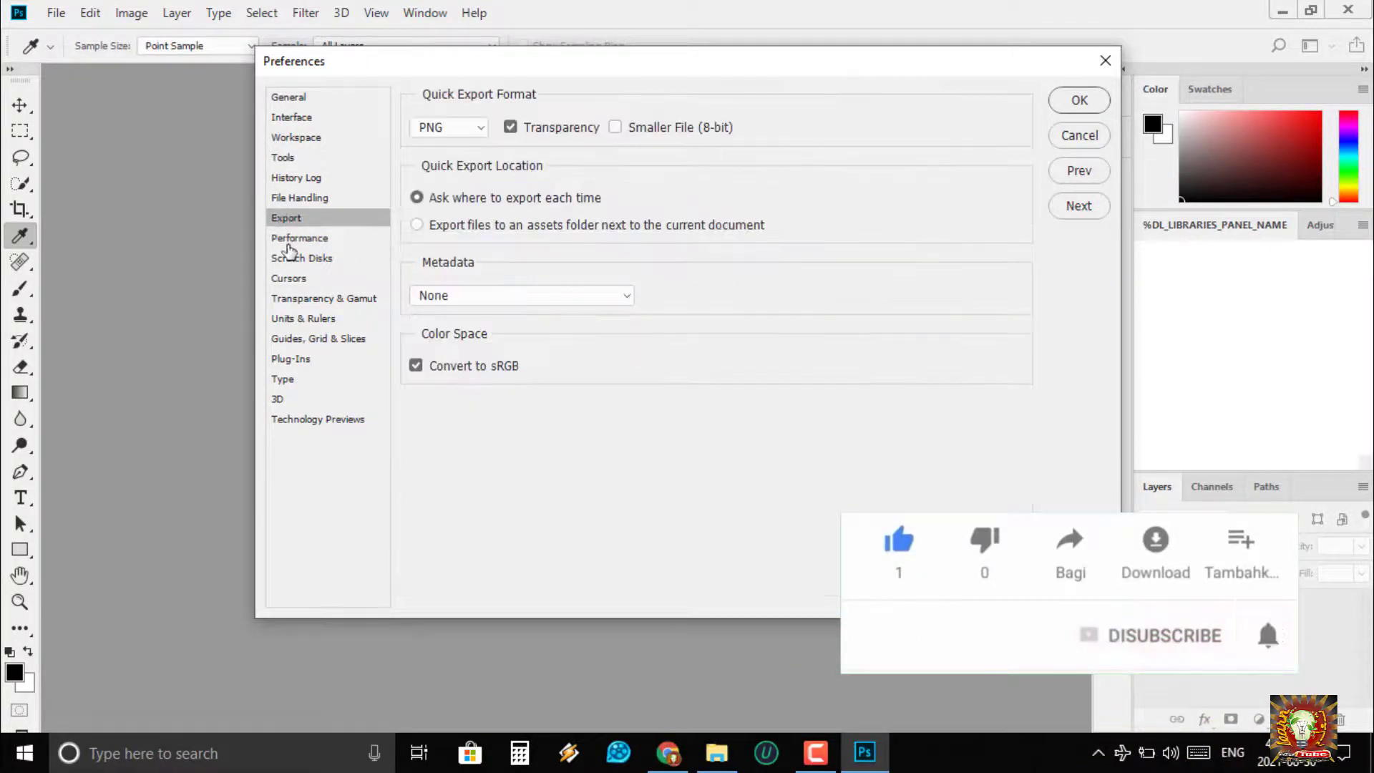
click(289, 258)
click(289, 277)
click(293, 298)
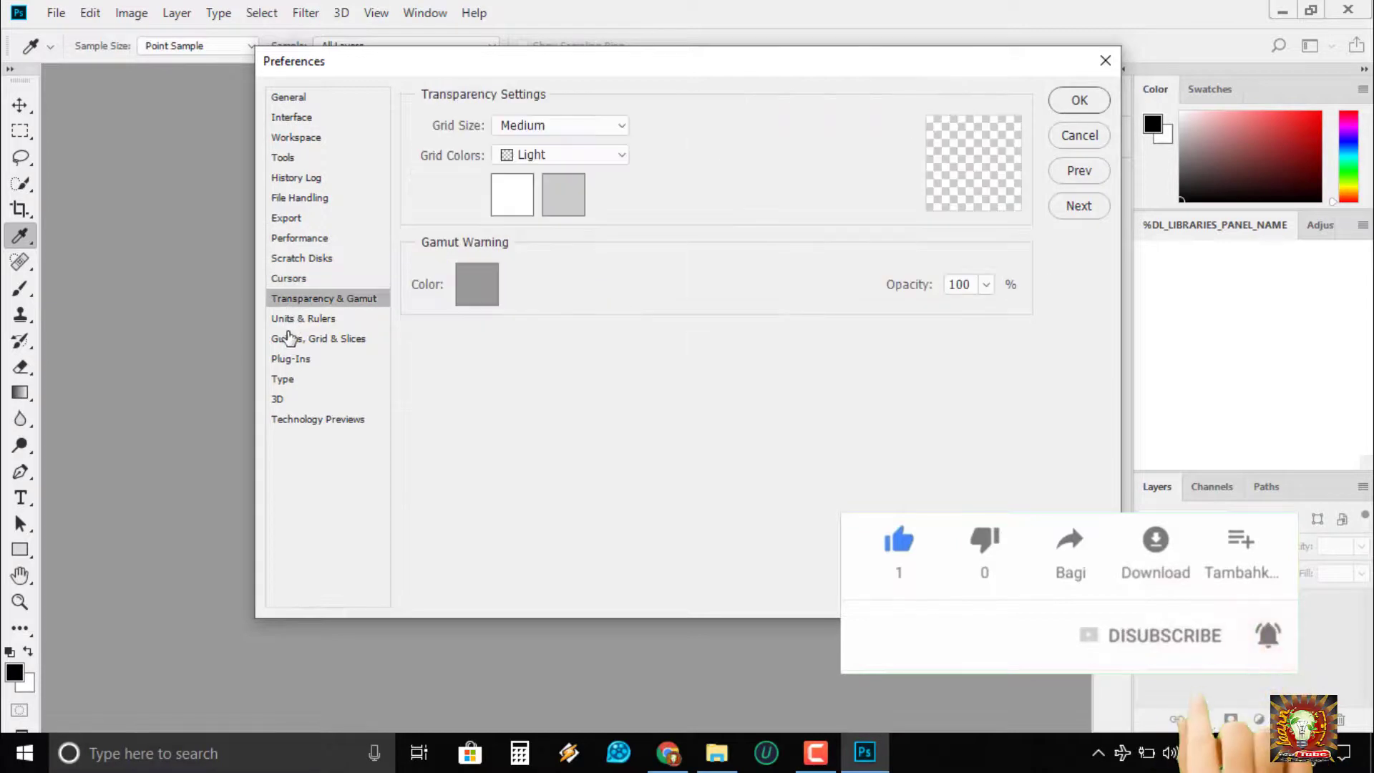
click(290, 338)
click(285, 238)
click(294, 178)
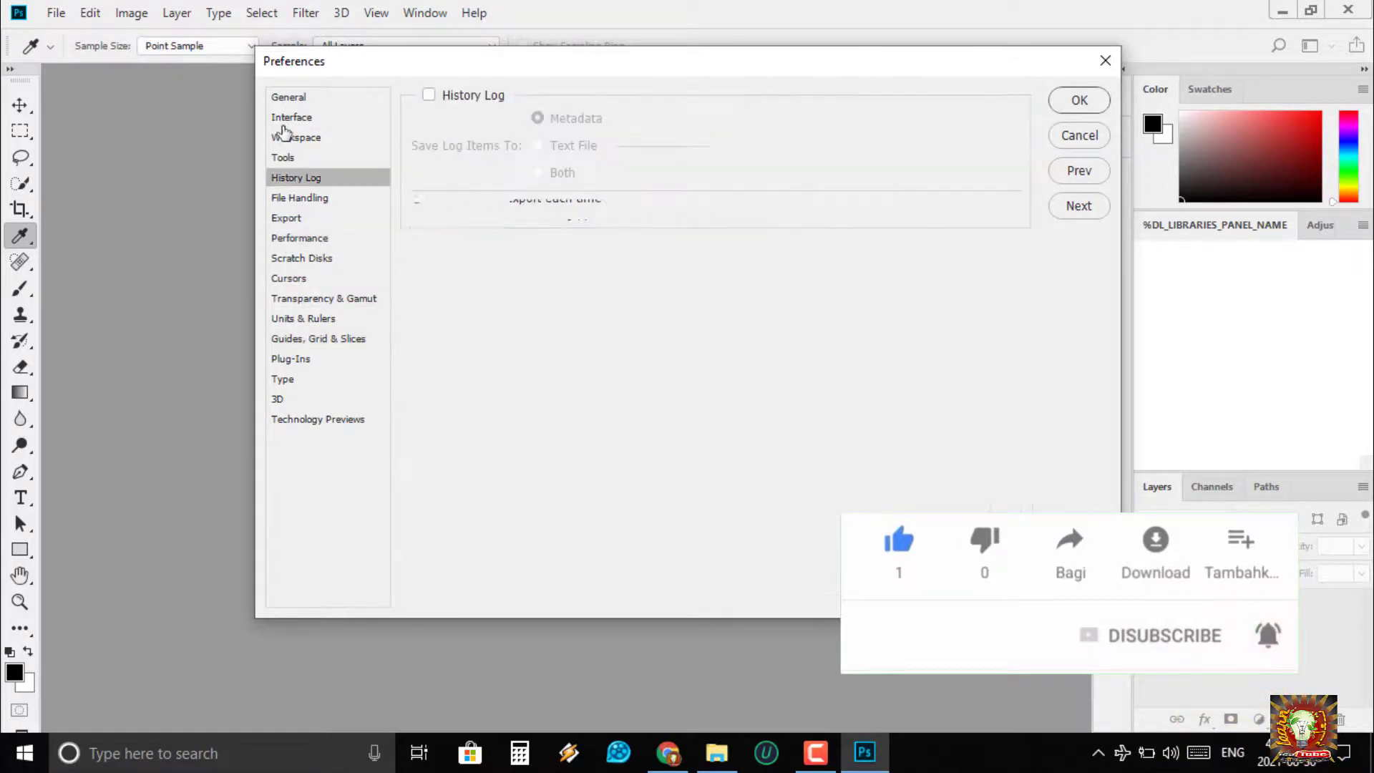